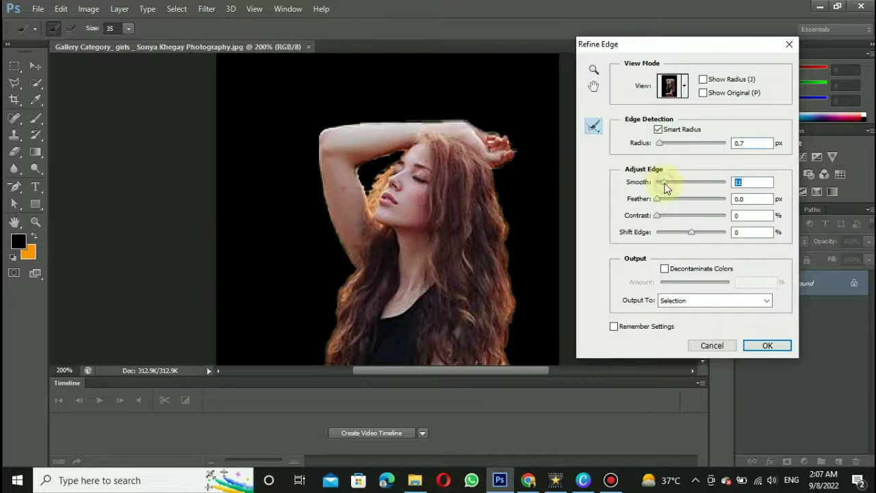
- Apply the Refine Edge settings, and create a new 1200 × 1200 pixel CMYK document at 72 pixels/inch with a white background
left_click(765, 349)
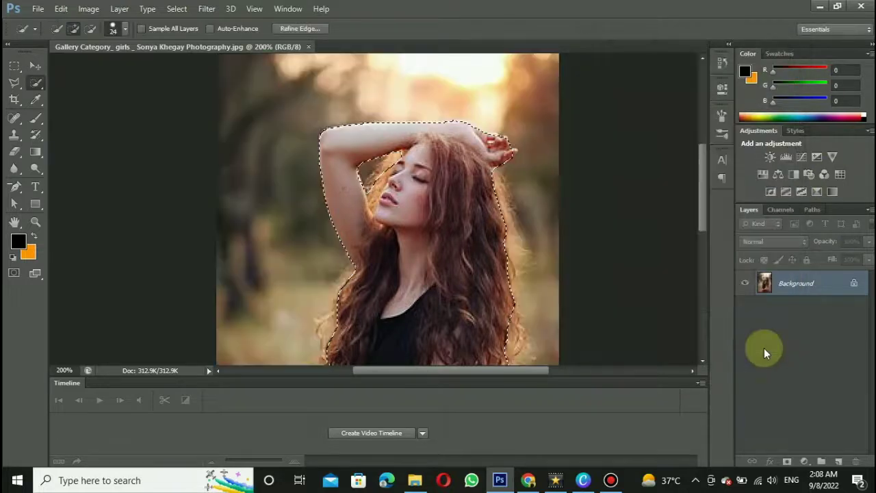
left_click(37, 8)
left_click(45, 25)
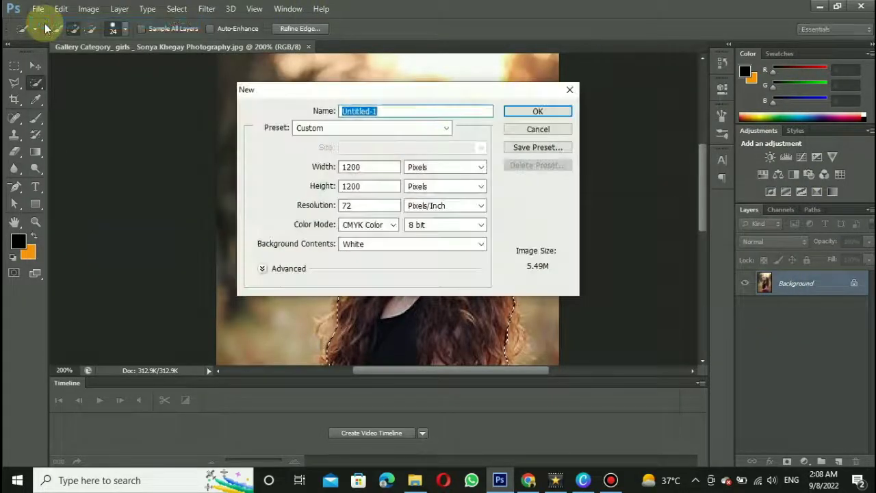
left_click(538, 111)
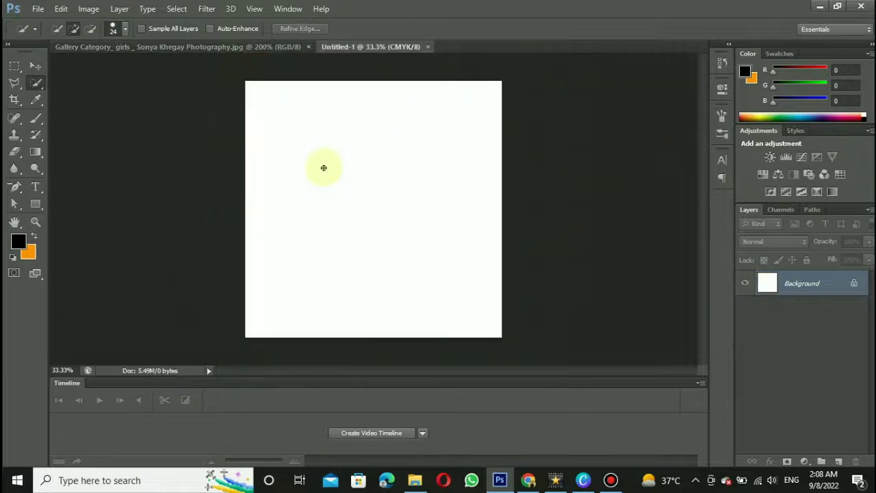
- Add a Gradient Fill layer with the black-to-transparent gradient in Radial style, reversed and scaled to 337%
left_click(822, 463)
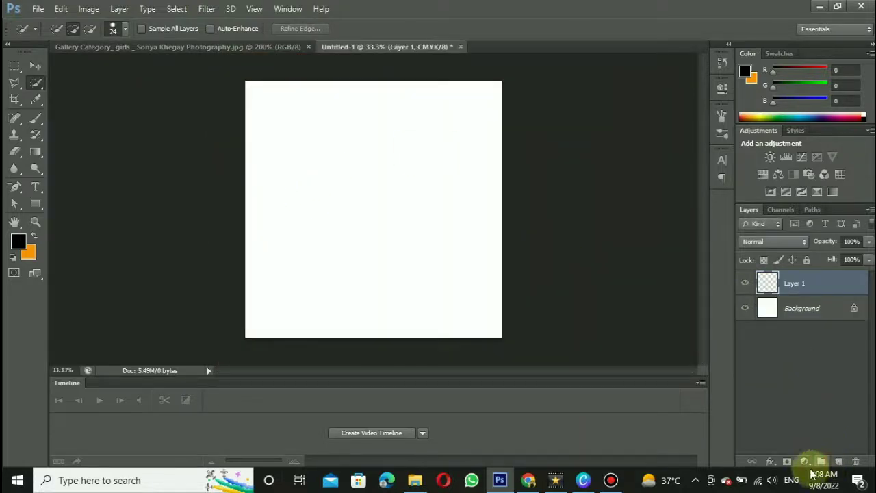
left_click(803, 462)
left_click(757, 202)
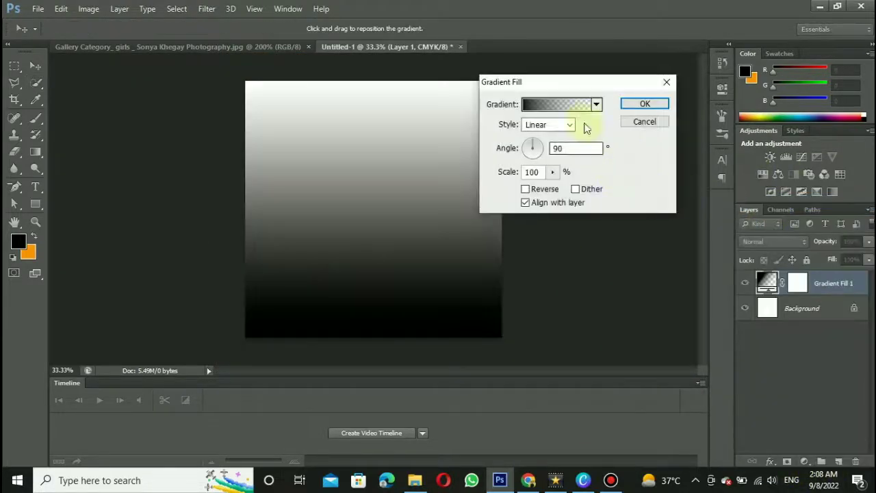
left_click(559, 125)
left_click(547, 151)
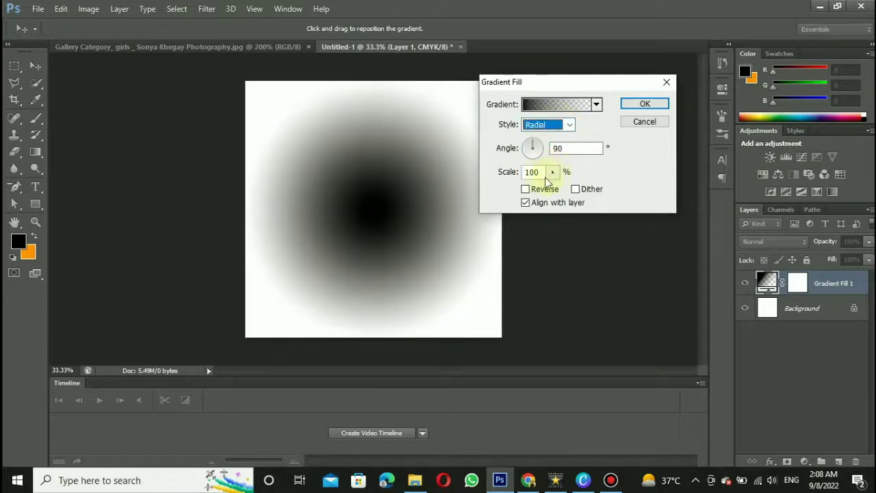
left_click(527, 191)
left_click_drag(551, 175, 571, 186)
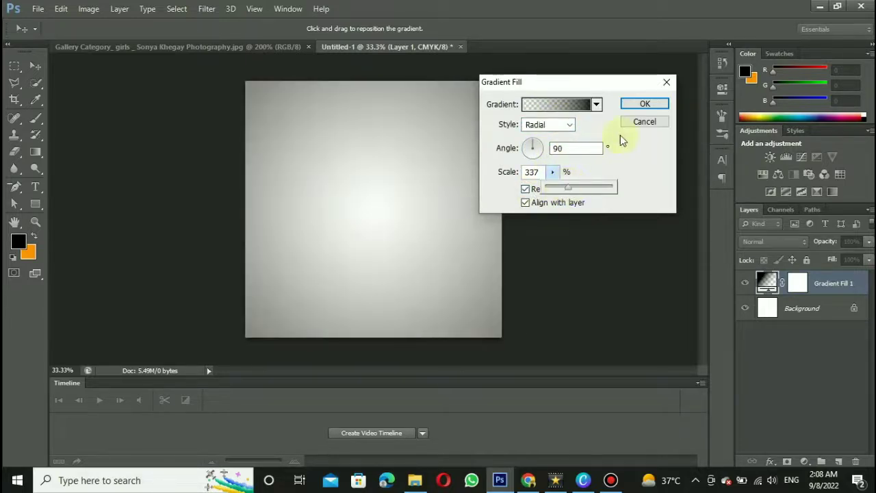
left_click(643, 103)
key("w")
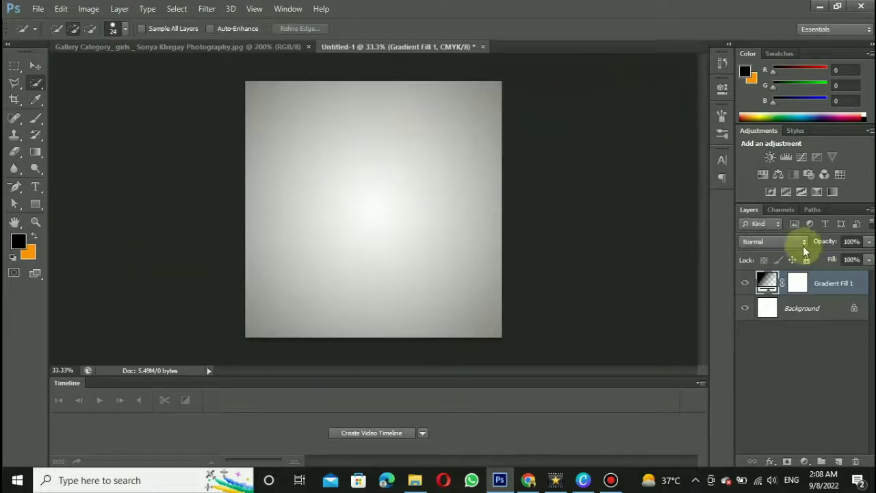
- Draw an unfilled square about 816 px wide on the canvas and give it a black 14.20 pt stroke
left_click(35, 203)
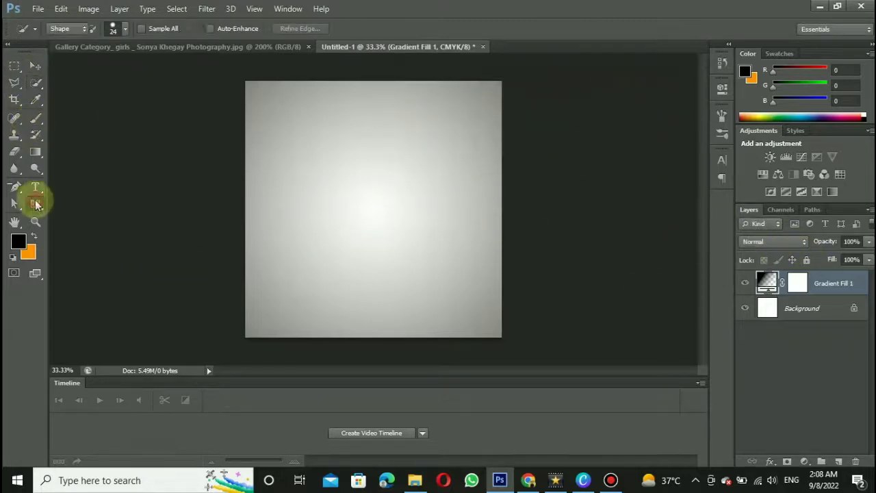
left_click_drag(307, 119, 480, 309)
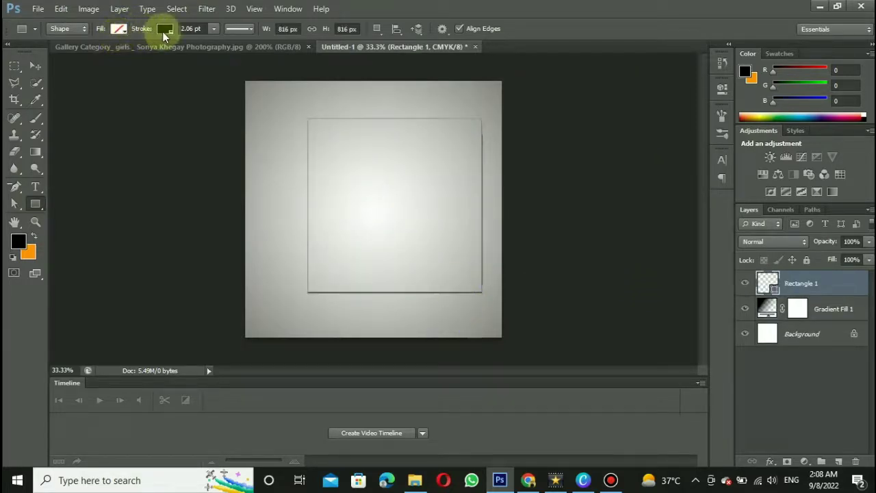
left_click(165, 32)
left_click(213, 28)
left_click_drag(202, 46, 223, 44)
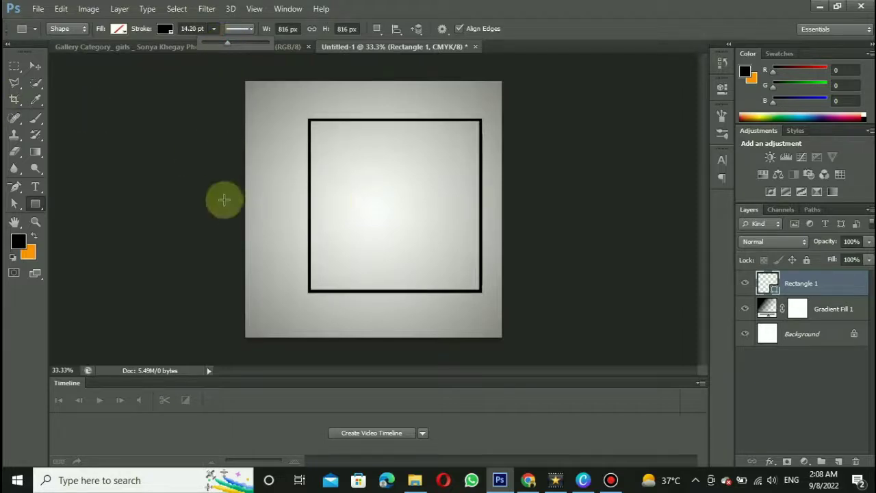
- Nudge the square outline left and fine-tune its height so it sits near the centre of the canvas
left_click(35, 65)
key("Up")
key("Up")
key("Up")
key("Up")
key("Up")
key("Up")
key("Up")
key("Up")
key("Up")
key("Left")
key("Left")
key("Left")
key("Left")
key("Left")
key("Left")
key("Left")
key("Left")
key("Left")
key("Left")
key("Left")
key("Left")
key("Left")
key("Left")
key("Left")
key("Left")
key("Left")
key("Left")
key("Left")
key("Left")
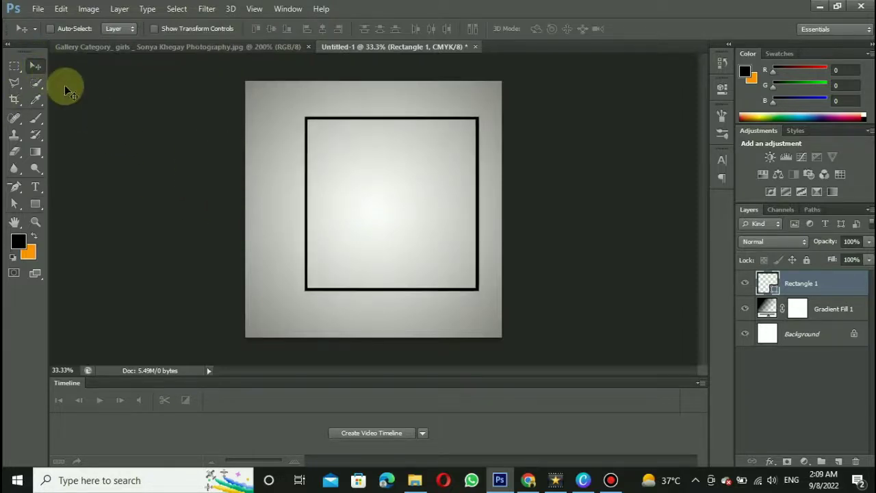
key("Left")
key("Left")
key("Left")
key("Left")
key("Left")
key("Left")
key("Left")
key("Left")
key("Left")
key("Left")
key("Left")
key("Left")
key("Left")
key("Left")
key("Left")
key("Left")
key("Left")
key("Left")
key("Left")
key("Left")
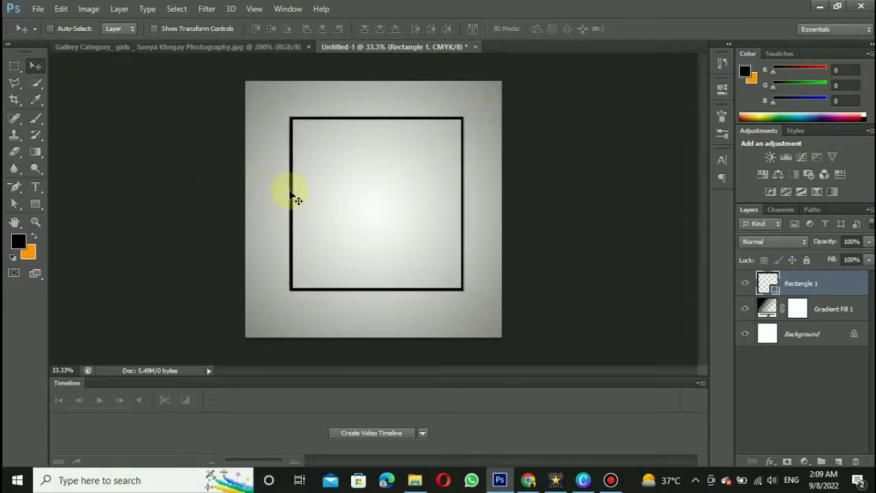
key("Left")
key("Left")
key("Left")
key("Left")
key("Down")
key("Down")
key("Down")
key("Down")
key("Down")
key("Down")
key("Down")
key("Down")
key("Down")
key("Down")
key("Down")
key("Down")
- Draw two overlapping rectangle outlines, about 708 × 912 px and 612 × 837 px, and set the inner one's stroke to 8.42 pt
left_click(35, 203)
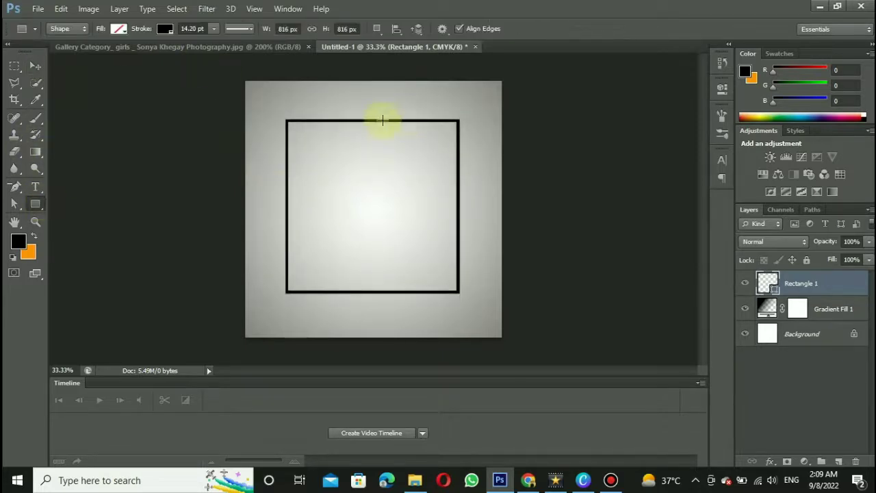
mouse_move(301, 95)
left_mouse_down()
mouse_move(383, 129)
mouse_move(477, 210)
mouse_move(500, 260)
mouse_move(429, 302)
mouse_move(447, 319)
mouse_move(446, 276)
mouse_move(448, 289)
left_mouse_up()
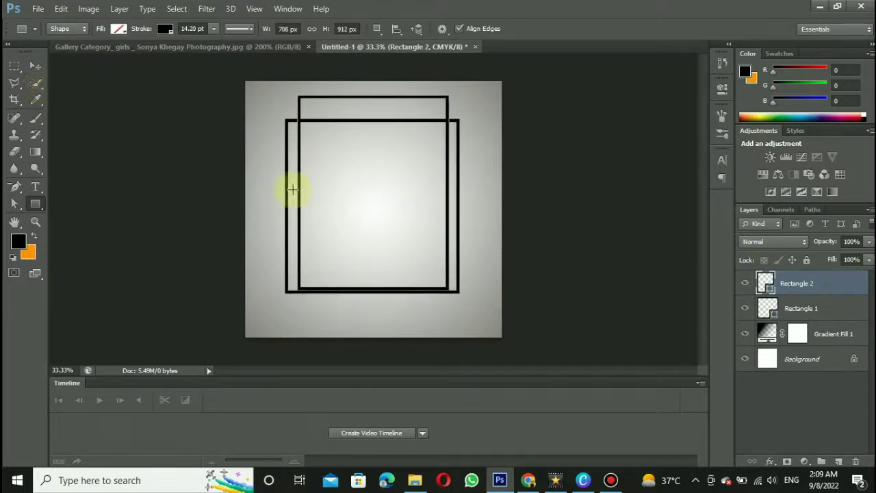
left_click_drag(309, 108, 441, 285)
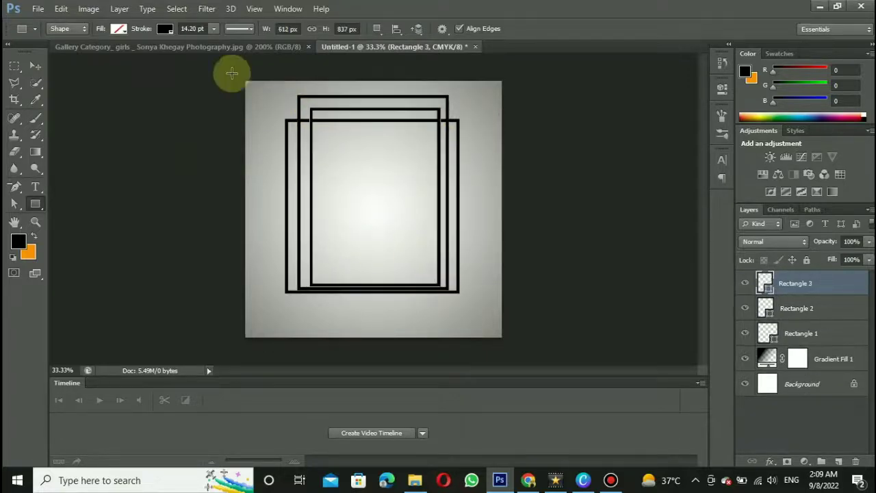
left_click(213, 29)
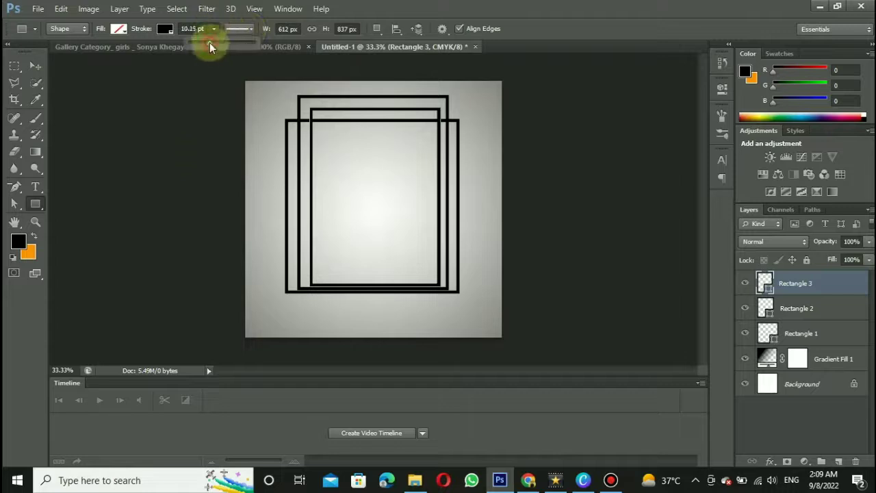
left_click_drag(207, 42, 207, 42)
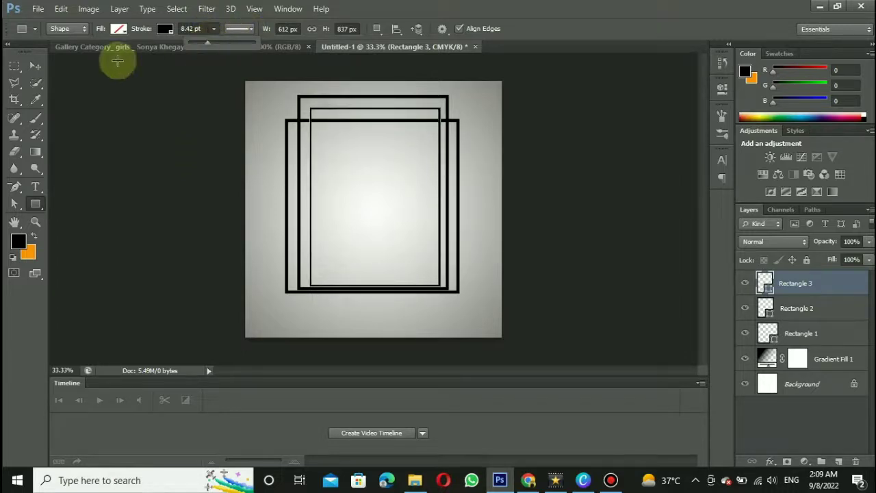
- Shift Rectangle 2 and Rectangle 3 down on the canvas, and reorder Rectangle 3 directly beneath the Rectangle 1 layer
left_click(35, 65)
left_click(770, 310)
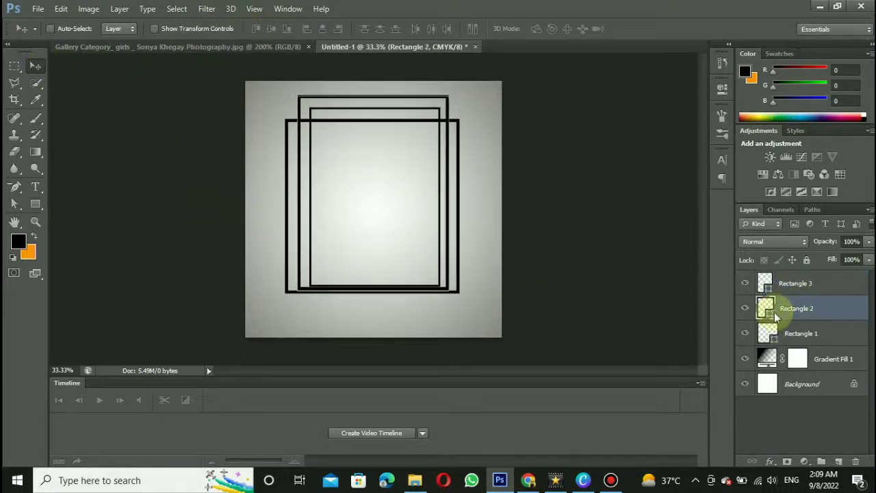
key("shift+Down")
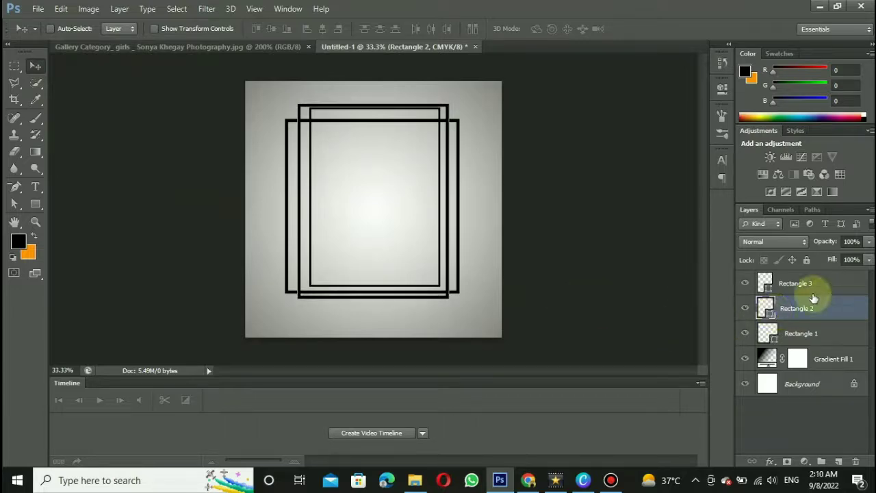
left_click(799, 291)
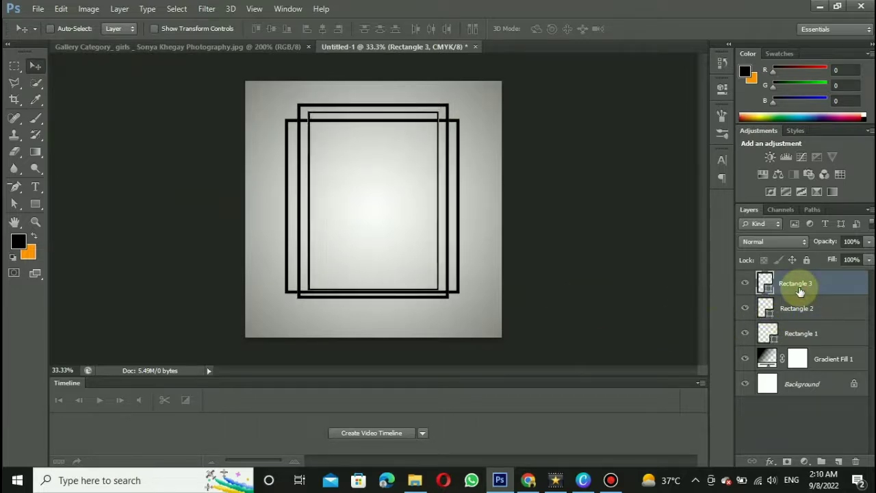
left_click_drag(795, 285, 794, 344)
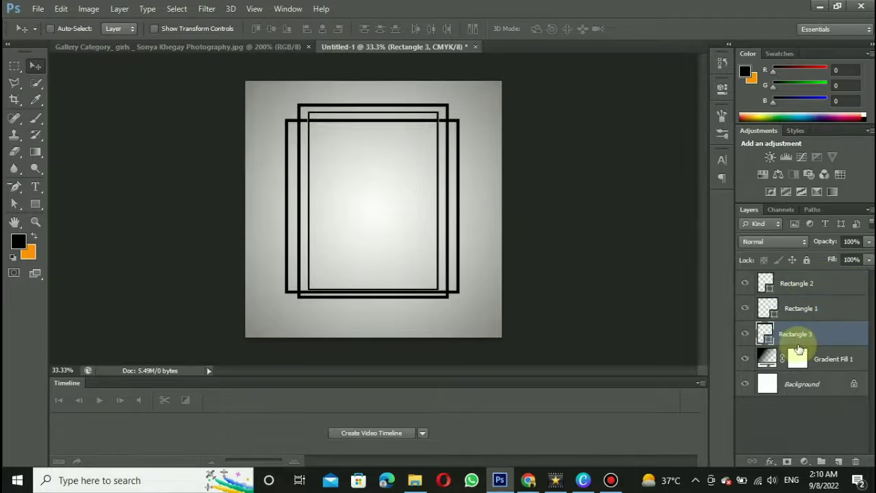
- Nudge Rectangle 2 slightly to the left on the canvas
left_click(794, 284)
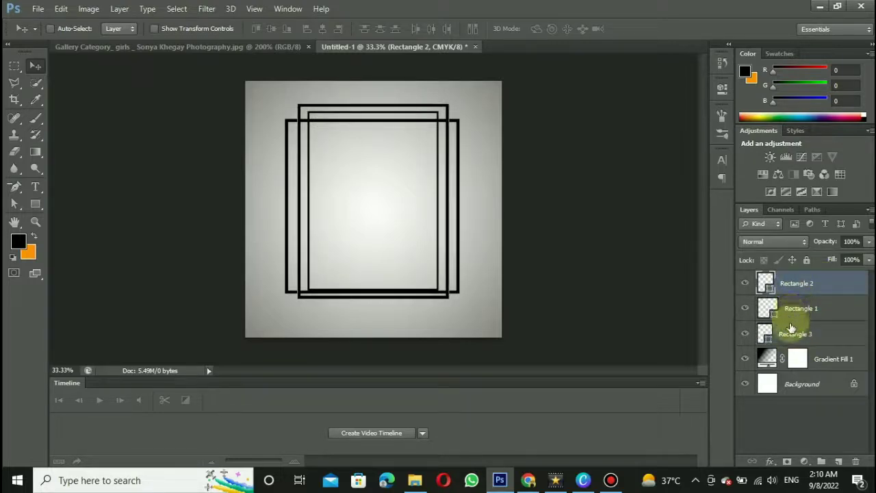
key("Left")
key("Left")
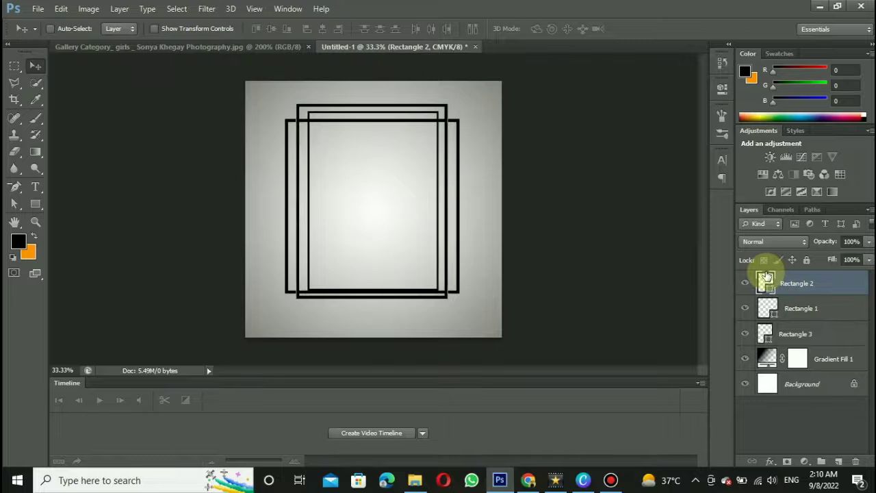
- Enlarge Rectangle 3 with Free Transform to about 105.39% width and 102.39% height, bringing it closer to the Rectangle 2 frame
left_click(790, 333)
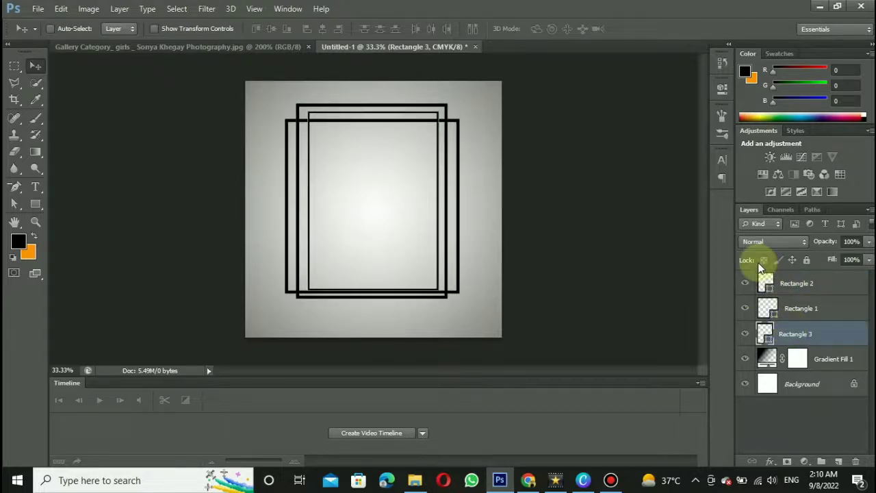
key("ctrl+t")
left_click_drag(308, 112, 304, 108)
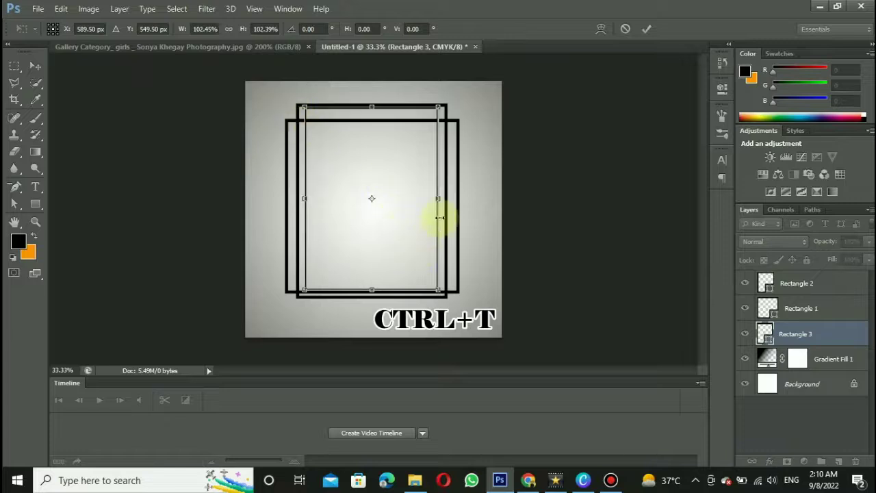
left_click_drag(437, 199, 442, 198)
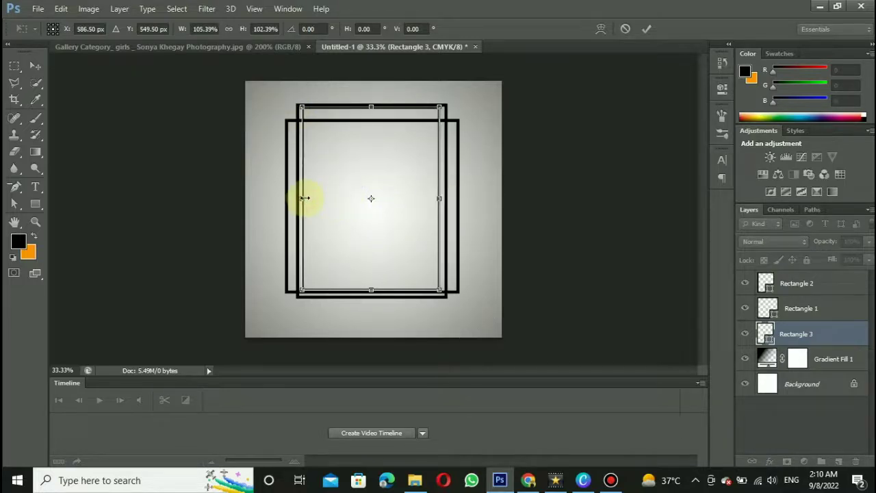
key("Return")
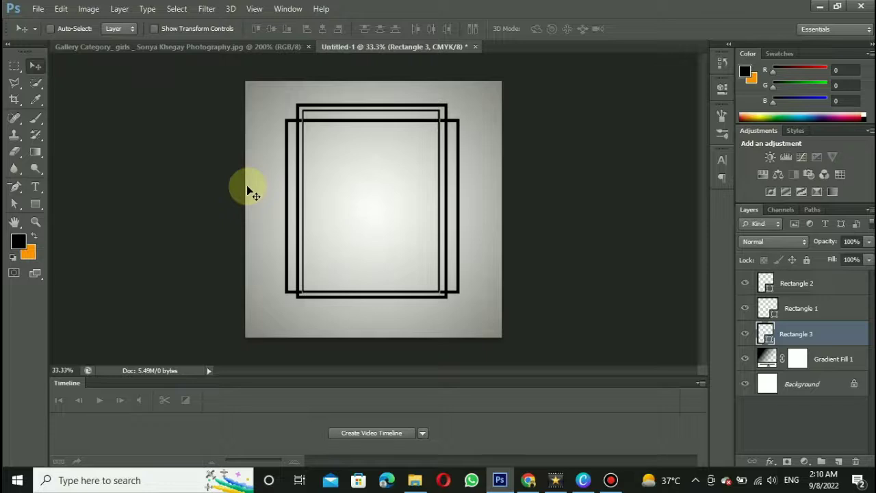
- Add a new empty layer above the Rectangle 2 layer
left_click(799, 284)
left_click(840, 462)
- Select the Brush tool and choose the rough paint-stroke brush preset 2474
left_click(35, 117)
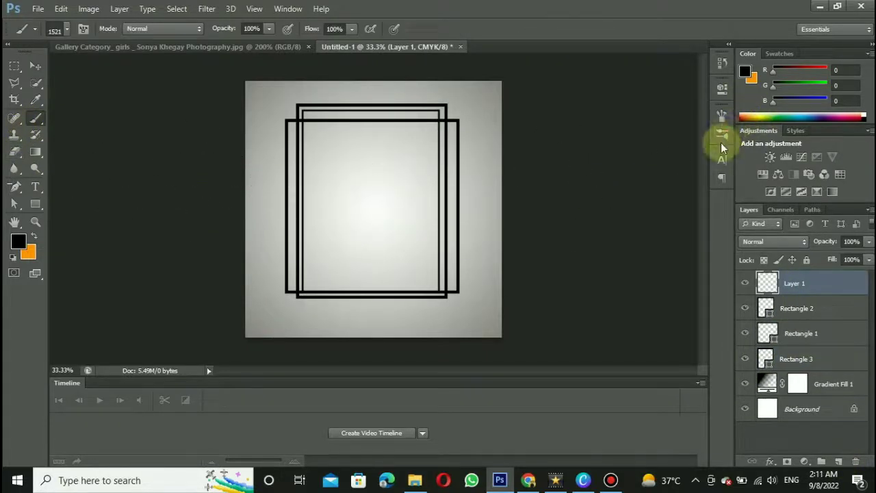
left_click(723, 134)
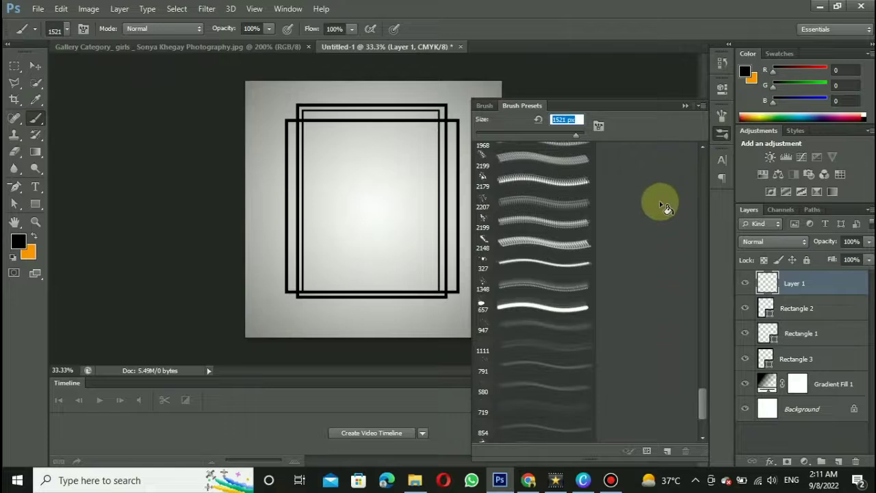
scroll(700, 410, "up", 1)
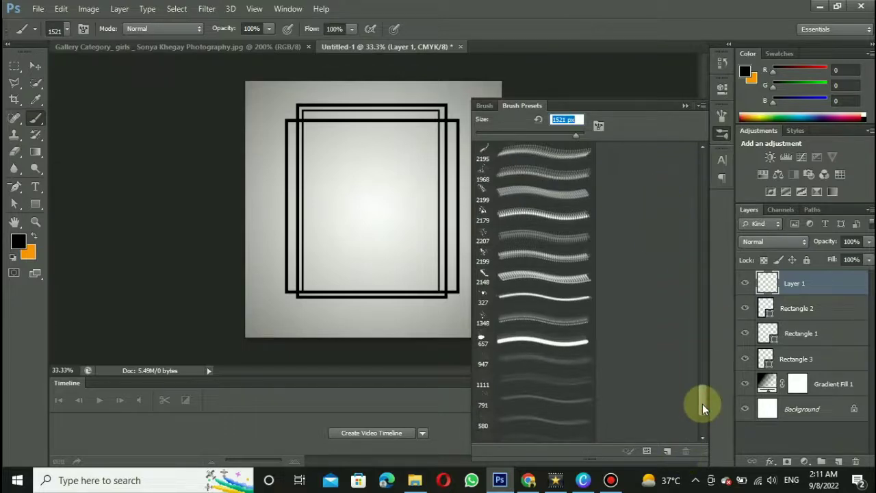
scroll(702, 400, "up", 5)
scroll(702, 384, "up", 4)
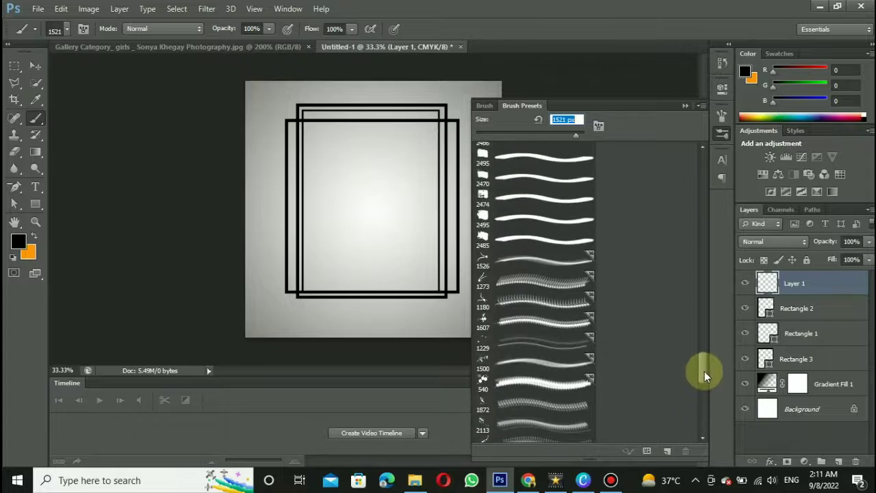
scroll(704, 371, "up", 4)
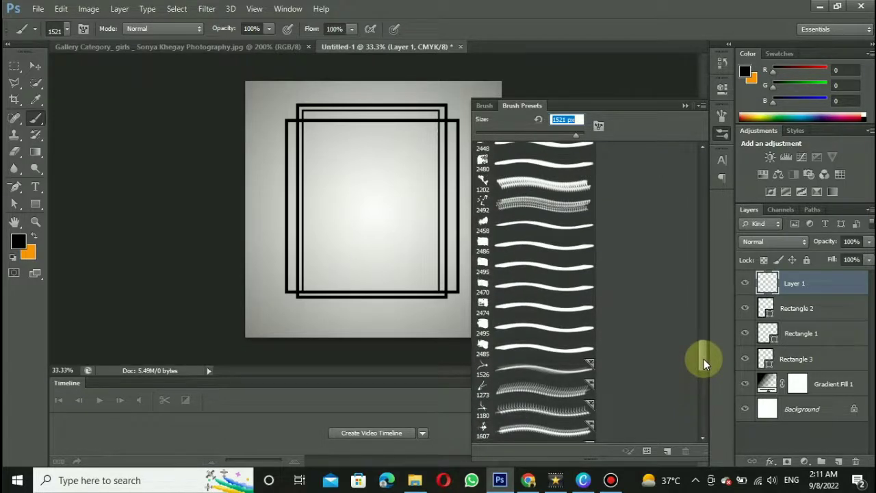
left_click(510, 310)
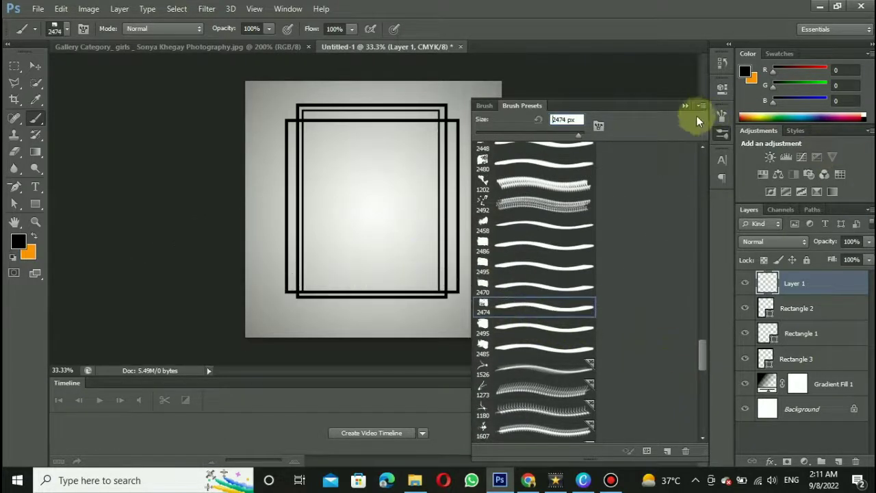
- Rotate the brush tip to an angle of 23° and set its size to about 714 px
left_click(722, 115)
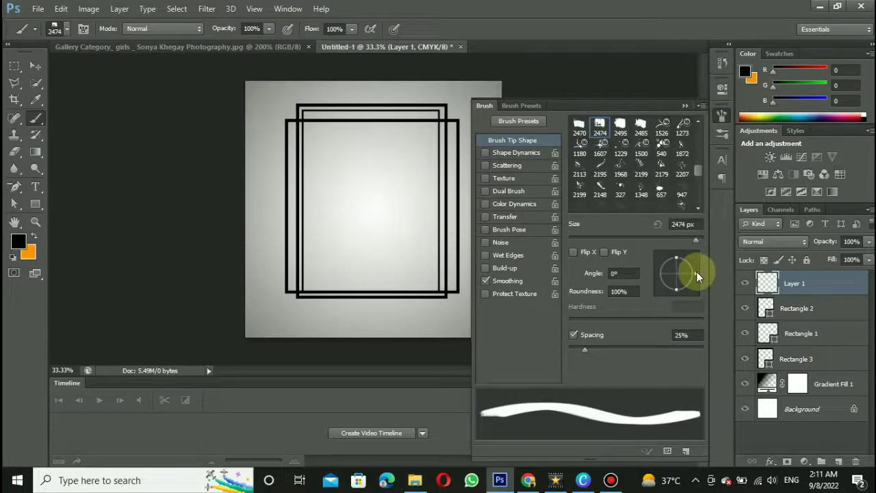
left_click_drag(696, 272, 694, 265)
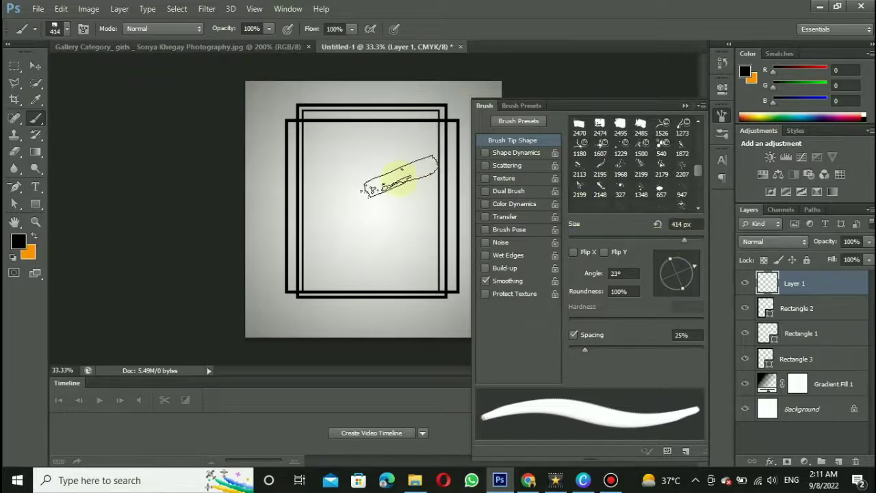
left_click_drag(682, 239, 687, 238)
left_click(692, 240)
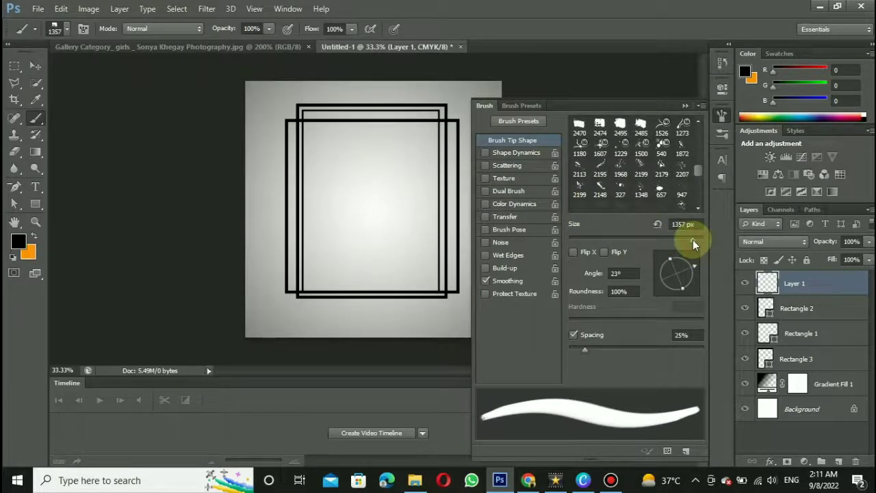
left_click(691, 240)
left_click(684, 106)
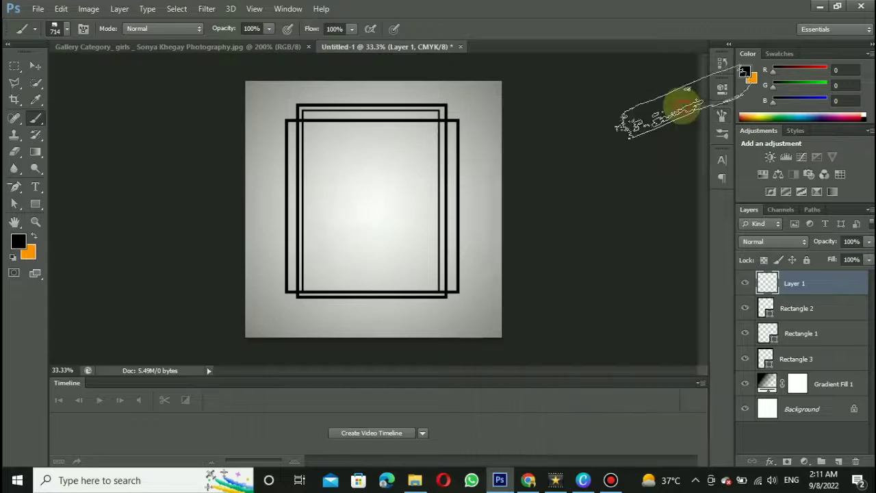
- Paint overlapping diagonal black brush strokes on Layer 1, forming a broad rough-edged band across the rectangular frames
key("ctrl+plus")
key("ctrl+plus")
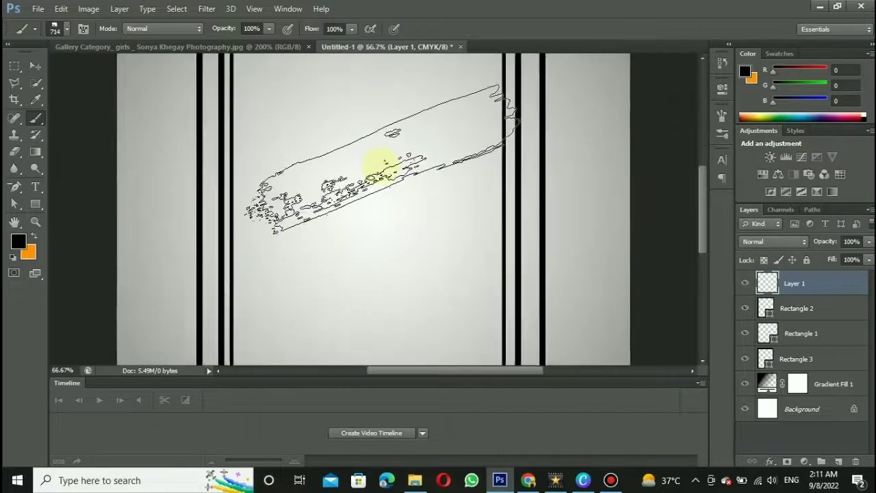
left_click_drag(388, 171, 409, 195)
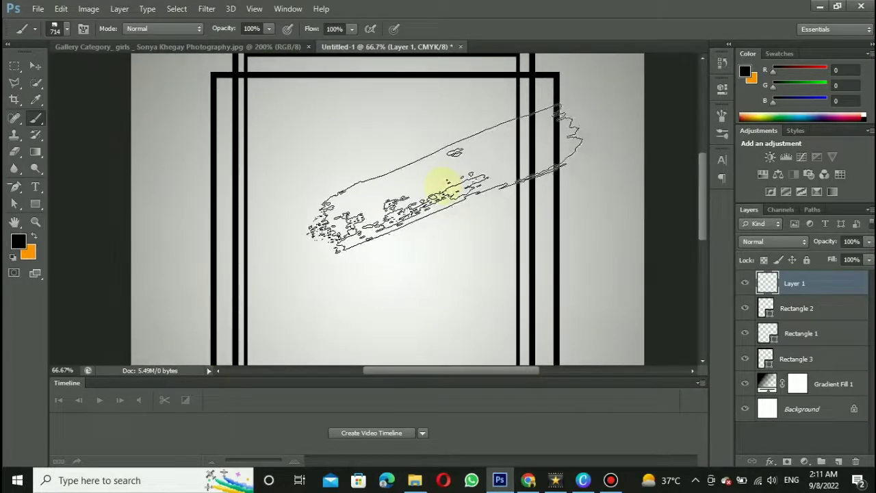
left_click(442, 179)
left_click(312, 235)
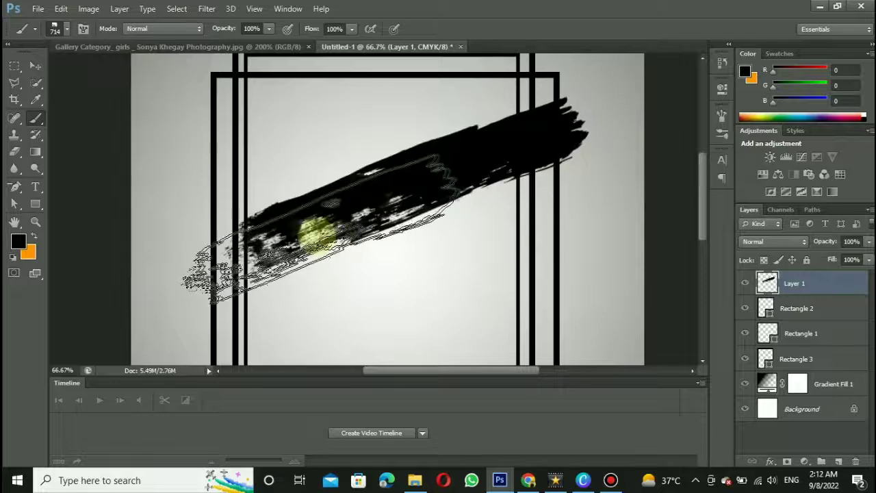
mouse_move(309, 263)
left_mouse_down()
mouse_move(379, 246)
mouse_move(379, 236)
mouse_move(355, 270)
mouse_move(292, 276)
mouse_move(378, 356)
mouse_move(413, 286)
mouse_move(401, 281)
mouse_move(427, 271)
mouse_move(400, 240)
mouse_move(283, 347)
mouse_move(318, 354)
mouse_move(352, 222)
mouse_move(313, 205)
left_mouse_up()
mouse_move(332, 336)
left_mouse_down()
mouse_move(313, 322)
mouse_move(349, 317)
mouse_move(359, 251)
mouse_move(306, 241)
left_mouse_up()
mouse_move(703, 243)
left_mouse_down()
mouse_move(701, 263)
mouse_move(717, 214)
left_mouse_up()
mouse_move(466, 191)
left_mouse_down()
mouse_move(349, 196)
mouse_move(309, 225)
mouse_move(448, 318)
mouse_move(665, 190)
left_mouse_up()
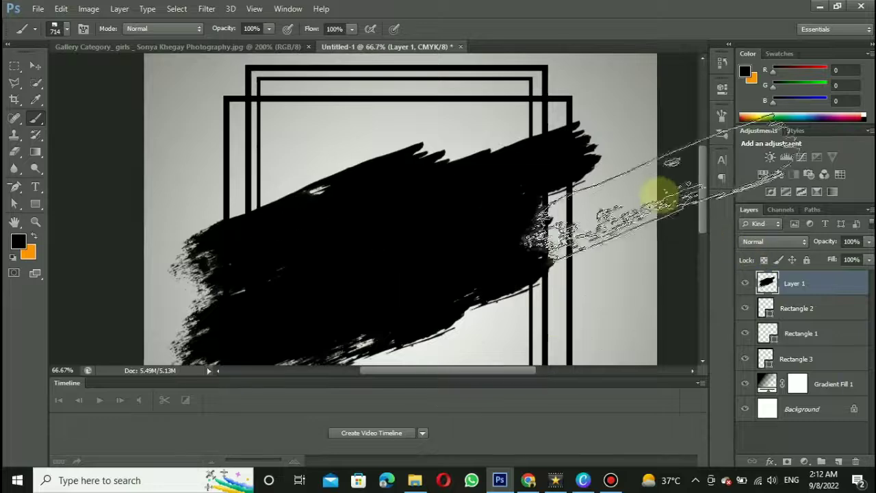
key("ctrl+minus")
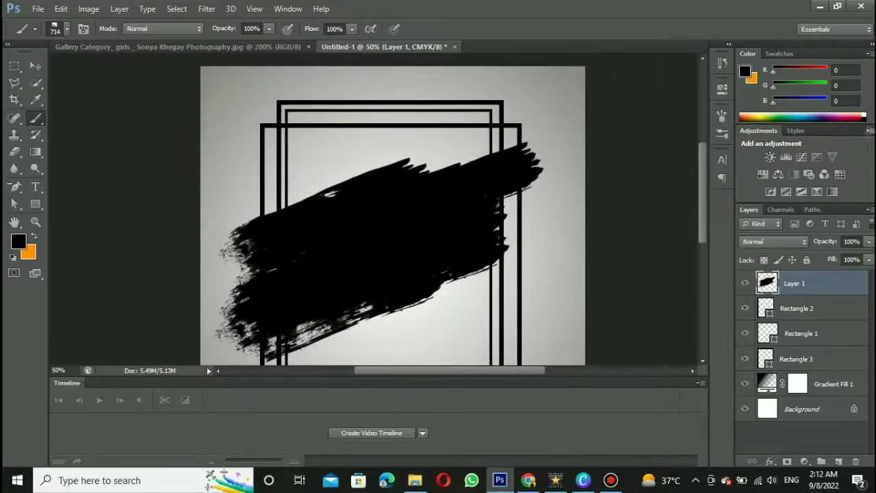
- Choose the ink-blot brush preset 540 at about 333 px and stamp blots above and below the black band
left_click(721, 134)
left_click_drag(702, 352, 705, 383)
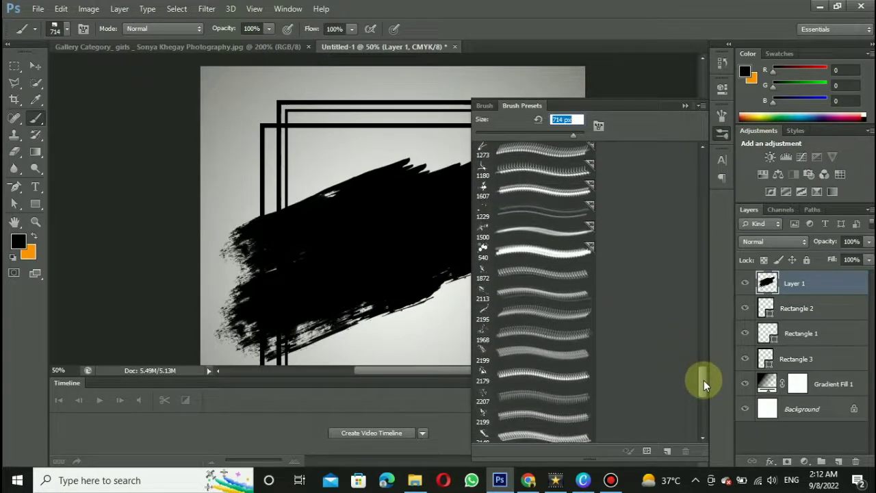
left_click(540, 255)
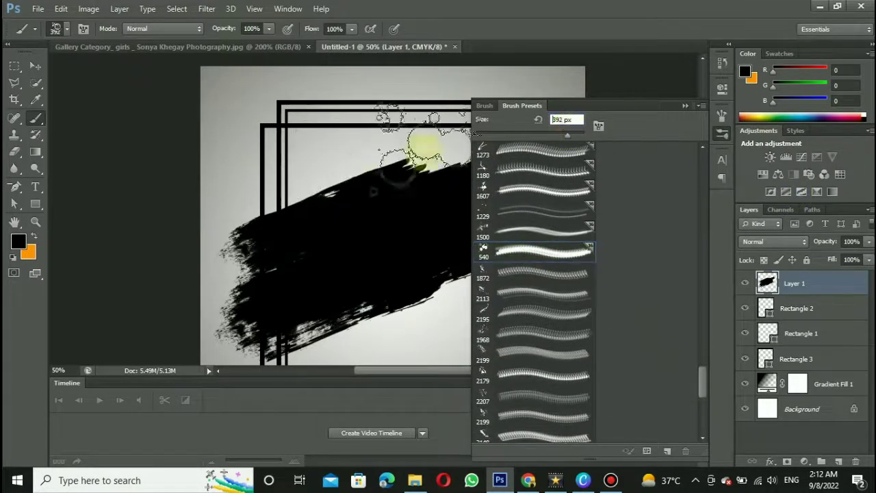
left_click_drag(567, 135, 564, 135)
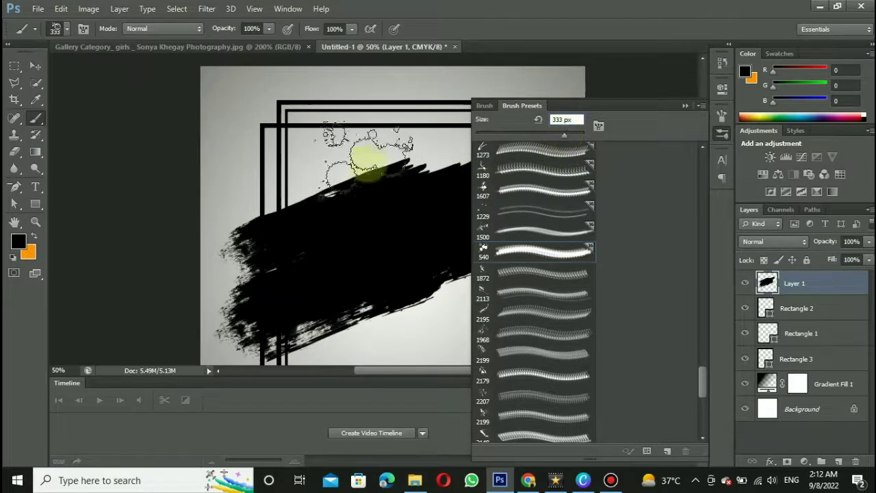
left_click(339, 178)
left_click(373, 318)
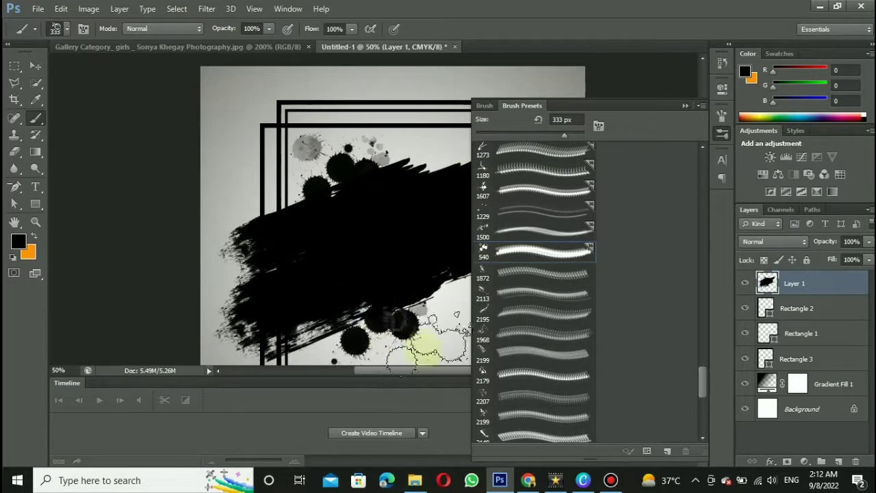
- Stamp fine splatter around the black band with brush preset 854, at about 416 px and 451 px
left_click_drag(705, 388, 704, 414)
left_click(518, 404)
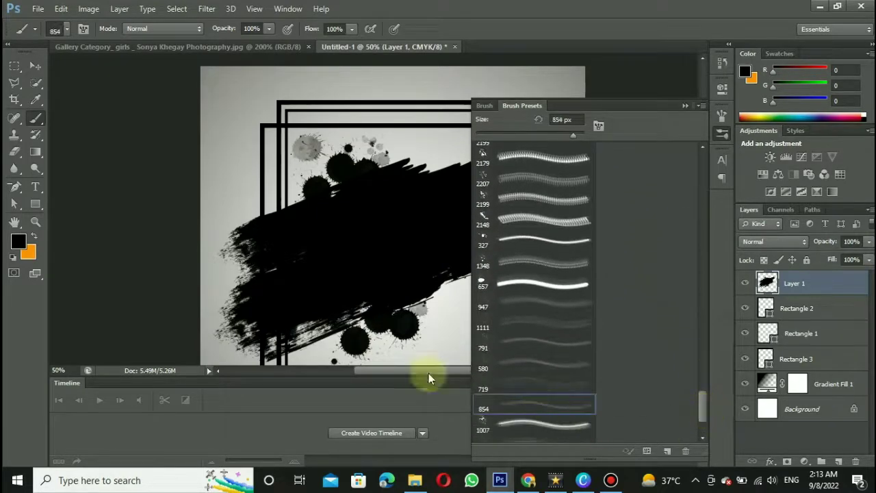
left_click_drag(572, 135, 568, 135)
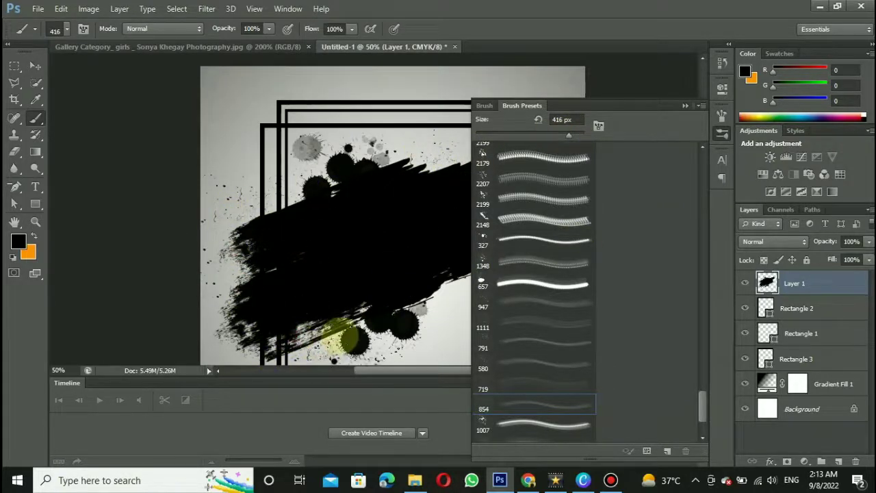
left_click_drag(571, 134, 573, 135)
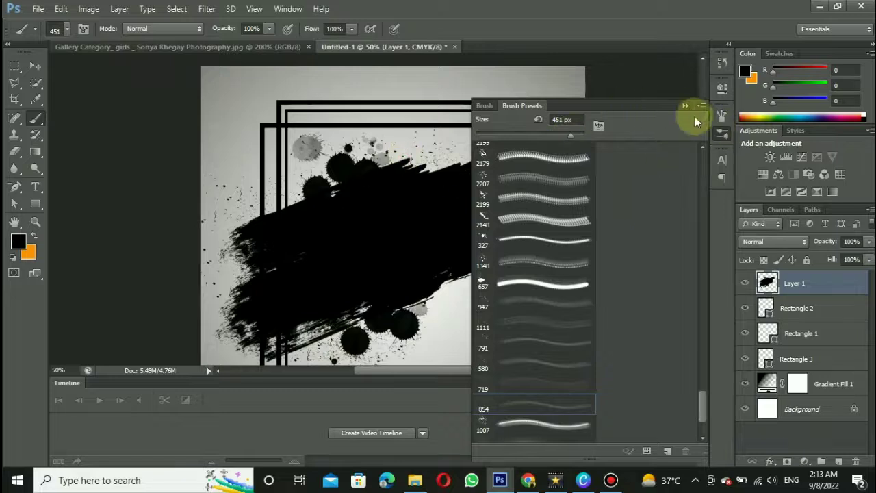
left_click(685, 106)
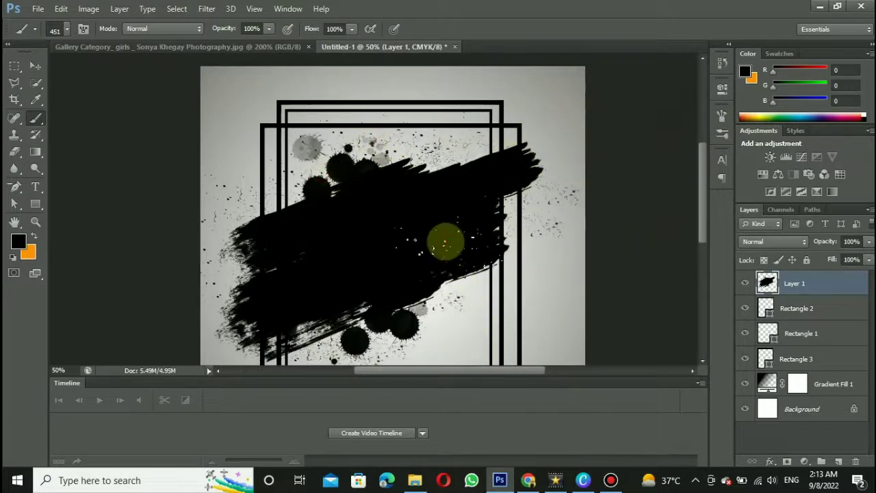
- Enlarge the splatter brush to about 1272 px and stamp it over the canvas's upper-left corner
left_click(724, 135)
left_click(575, 131)
left_click(125, 55)
left_click(685, 106)
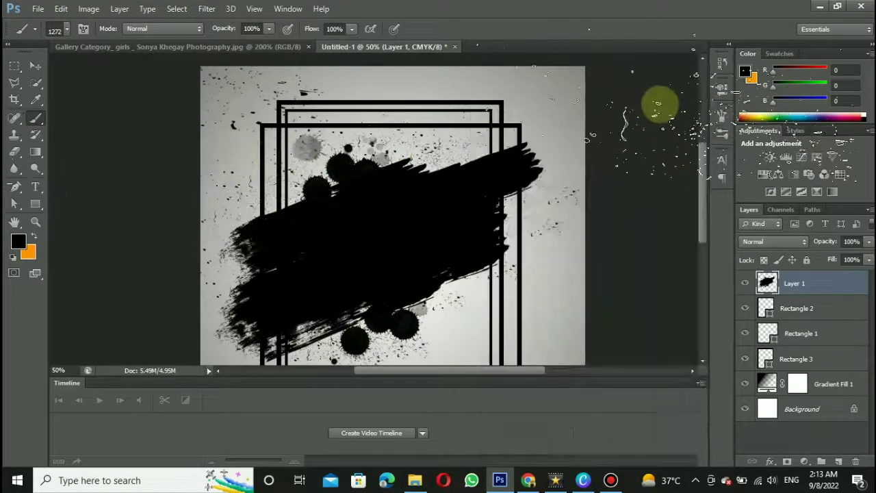
- Reduce the splatter brush to about 432 px and stamp it in the canvas's upper-right corner and below the black band
left_click(66, 29)
left_click(546, 87)
left_click(545, 102)
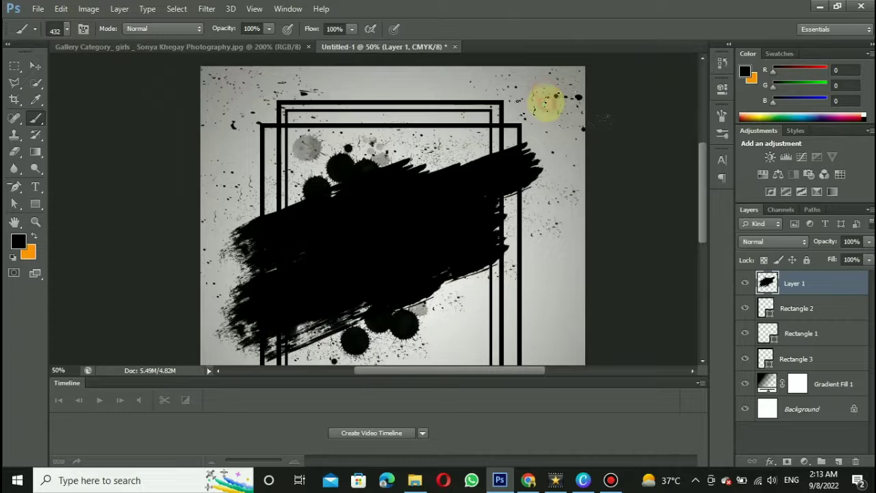
left_click(450, 283)
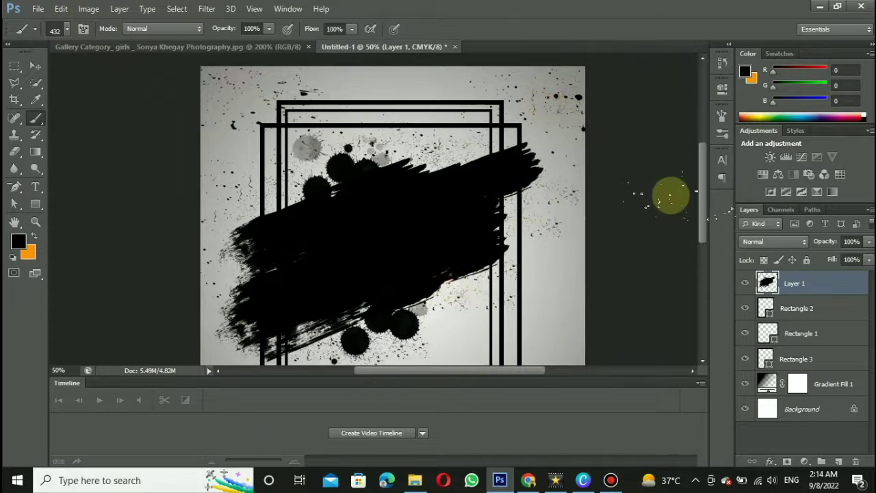
- Bring the selected woman from the portrait photo document into the composition as a new layer above Layer 1
left_click_drag(699, 230, 717, 220)
left_click(96, 47)
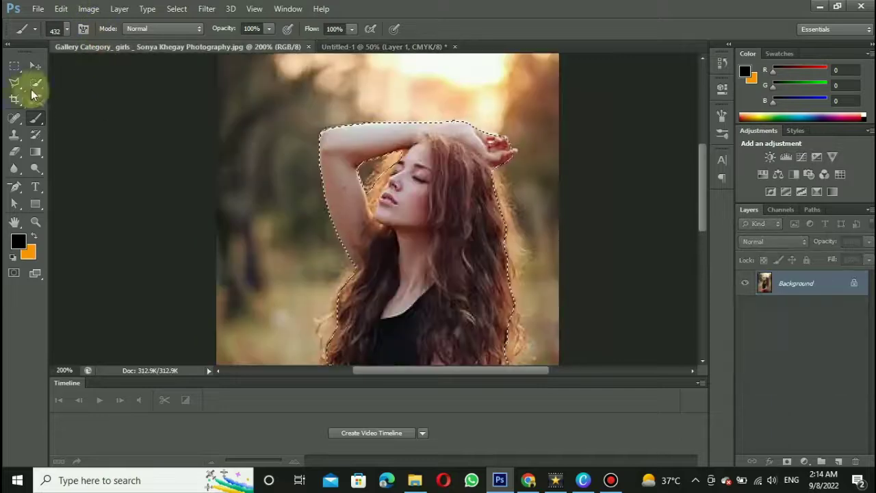
left_click(36, 66)
left_click_drag(421, 264, 386, 234)
- Scale the portrait layer with Free Transform to about 209.20% width and 209.73% height, placing it over the black band
key("ctrl+t")
left_click_drag(356, 199, 321, 126)
left_click_drag(703, 212, 701, 244)
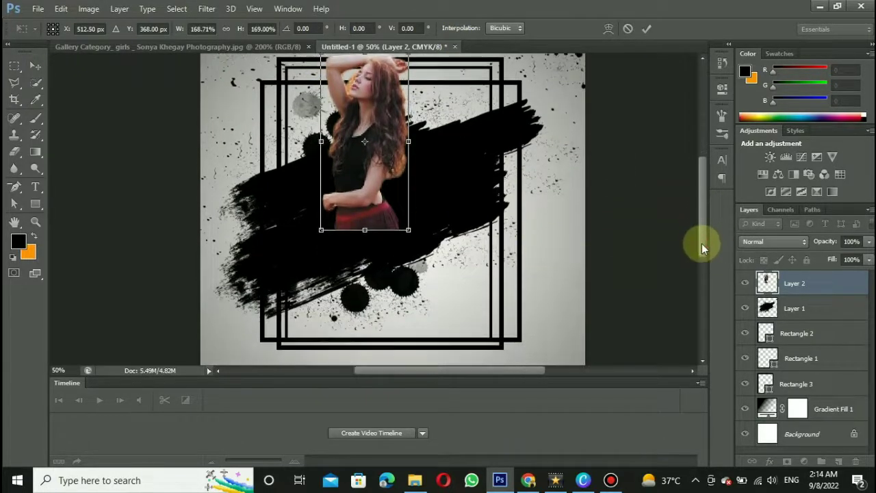
left_click_drag(422, 243, 436, 273)
mouse_move(705, 239)
left_mouse_down()
mouse_move(703, 259)
mouse_move(705, 224)
left_mouse_up()
left_click_drag(366, 209, 366, 200)
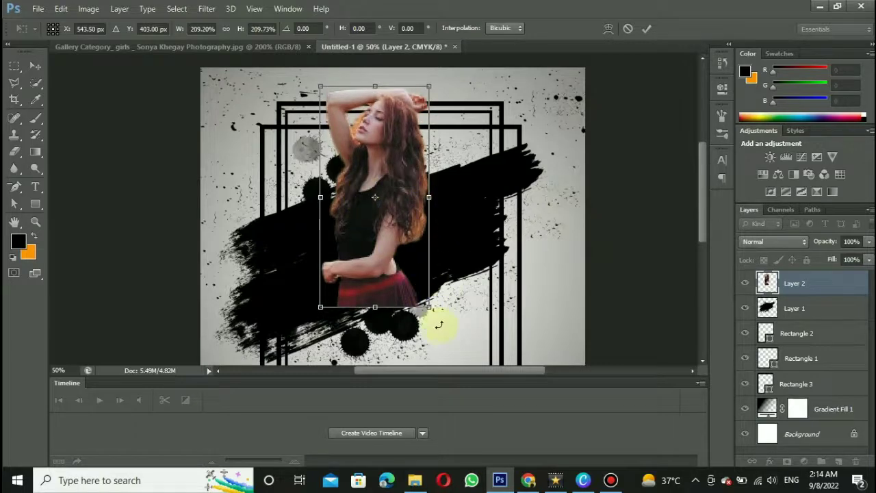
- Enlarge the portrait slightly further from its lower-right corner and apply the transform
left_click_drag(429, 306, 437, 308)
key("ctrl+z")
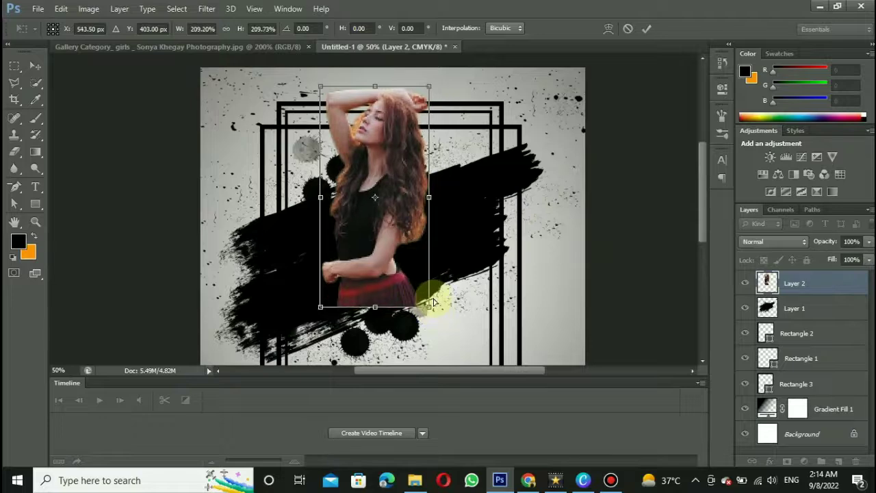
left_click_drag(421, 312, 434, 307)
key("Return")
- Darken the portrait layer with a Curves adjustment, raising a point to about input 62 and output 87
left_click(88, 8)
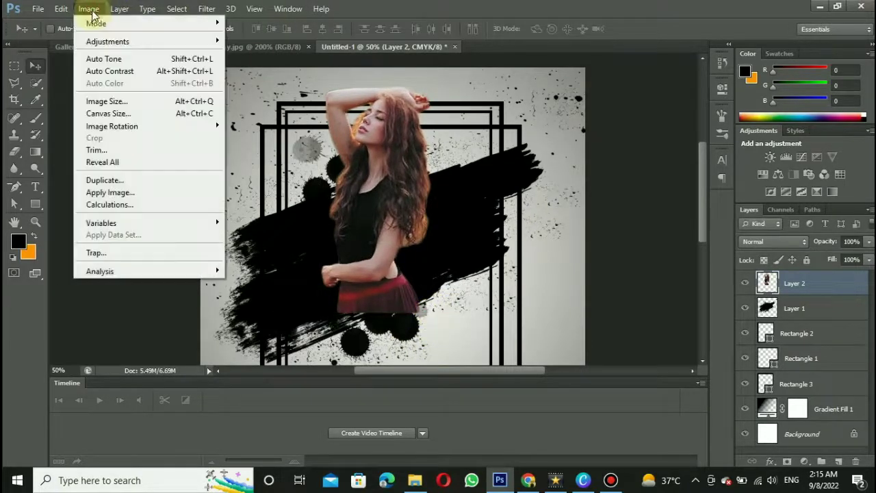
mouse_move(116, 41)
left_click(293, 65)
left_click_drag(604, 158, 617, 103)
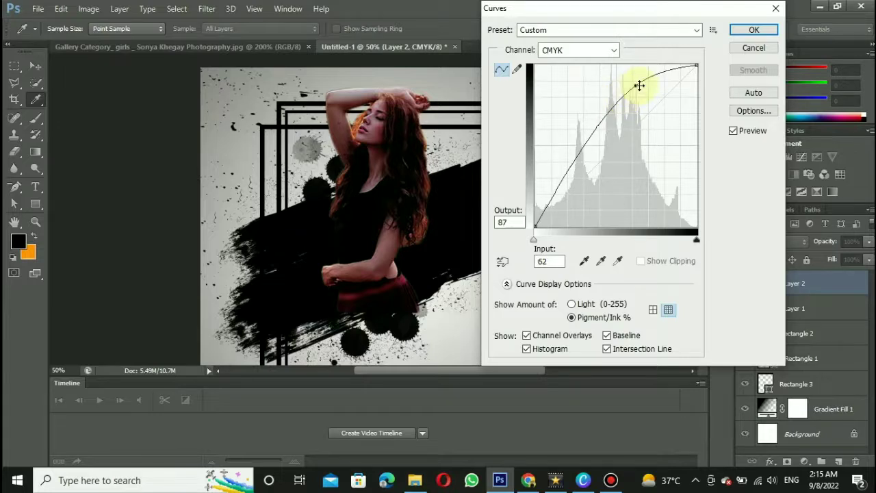
left_click(754, 30)
key("v")
- Add a layer mask to the portrait layer and erase along the hair edges on both sides with a 32 px eraser at 25% flow
left_click(787, 462)
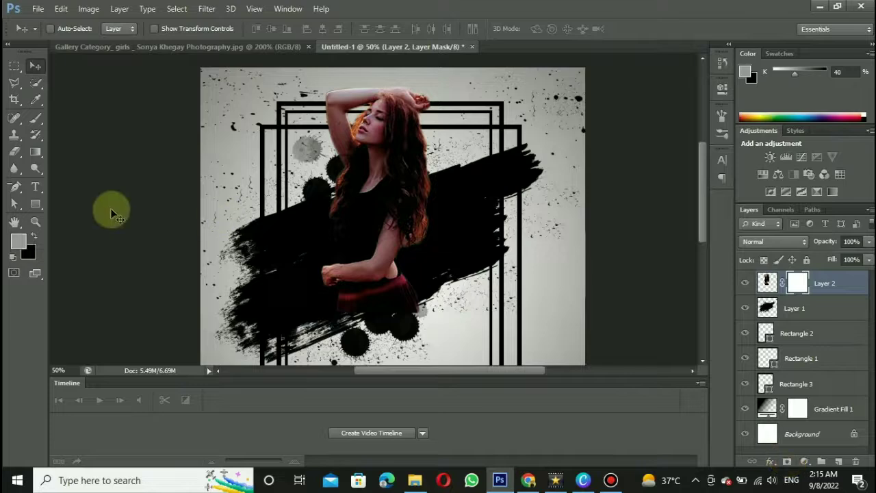
key("e")
key("ctrl+plus")
key("ctrl+plus")
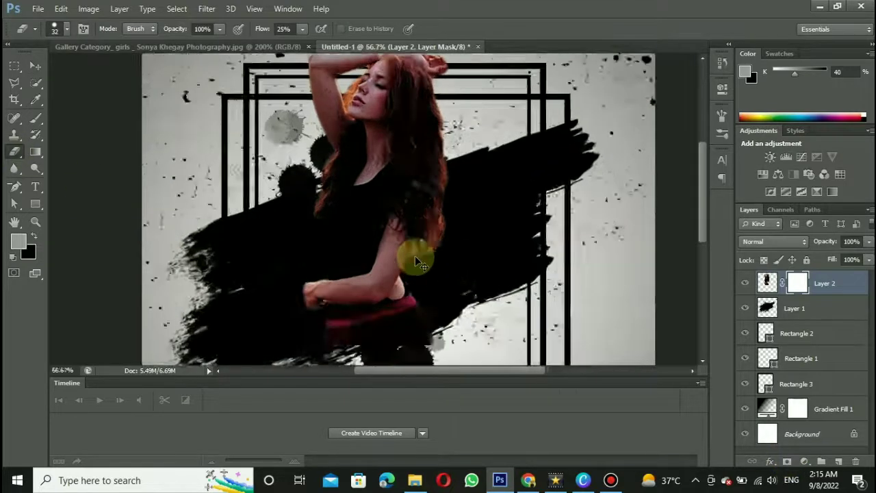
mouse_move(448, 274)
left_mouse_down()
mouse_move(481, 242)
mouse_move(477, 215)
mouse_move(476, 245)
mouse_move(474, 237)
mouse_move(452, 280)
mouse_move(424, 302)
mouse_move(446, 261)
mouse_move(641, 212)
mouse_move(493, 200)
mouse_move(477, 209)
mouse_move(479, 144)
mouse_move(468, 272)
mouse_move(438, 273)
mouse_move(445, 259)
mouse_move(483, 245)
mouse_move(474, 219)
left_mouse_up()
left_click_drag(289, 190, 304, 132)
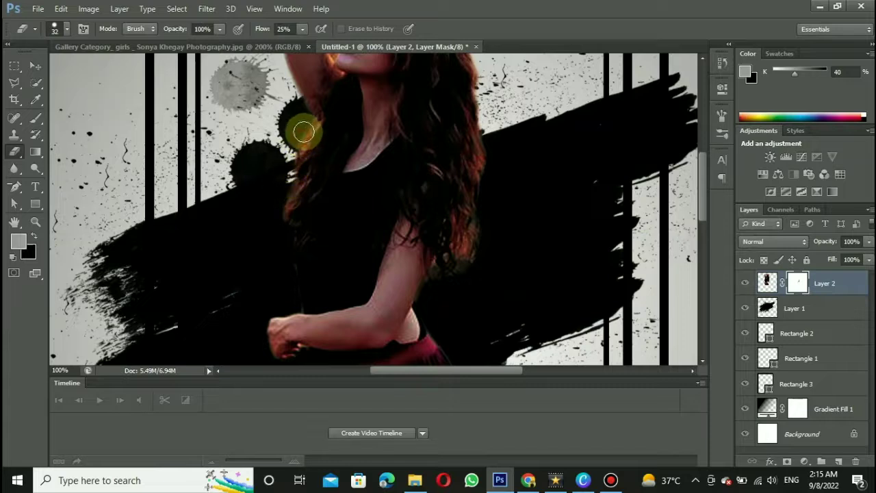
- Soften the remaining mask edges along the woman's long hair and beside her raised hand with the eraser
mouse_move(484, 172)
left_mouse_down()
mouse_move(525, 250)
mouse_move(485, 294)
mouse_move(434, 278)
mouse_move(508, 402)
left_mouse_up()
mouse_move(479, 303)
left_mouse_down()
mouse_move(434, 326)
mouse_move(466, 373)
left_mouse_up()
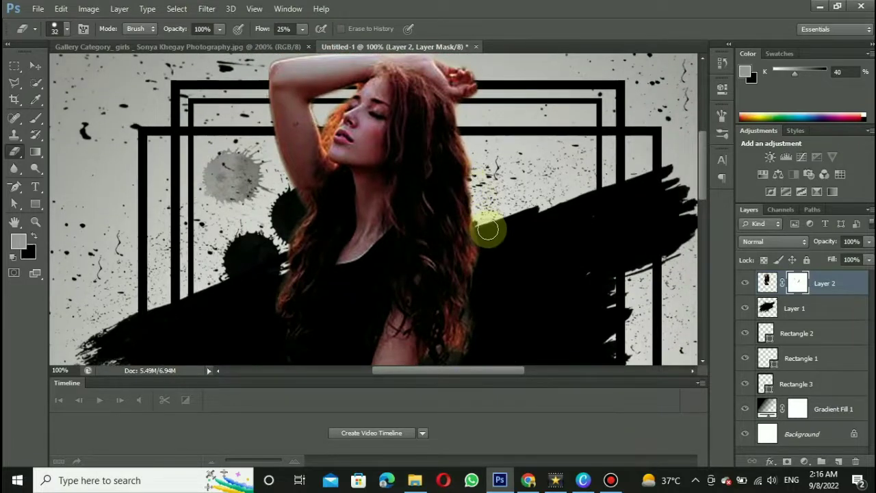
left_click_drag(479, 237, 498, 248)
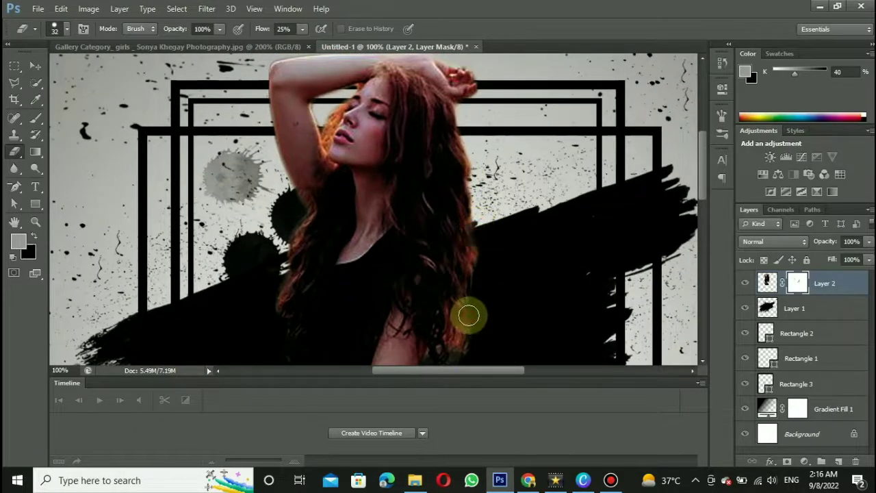
left_click(486, 93)
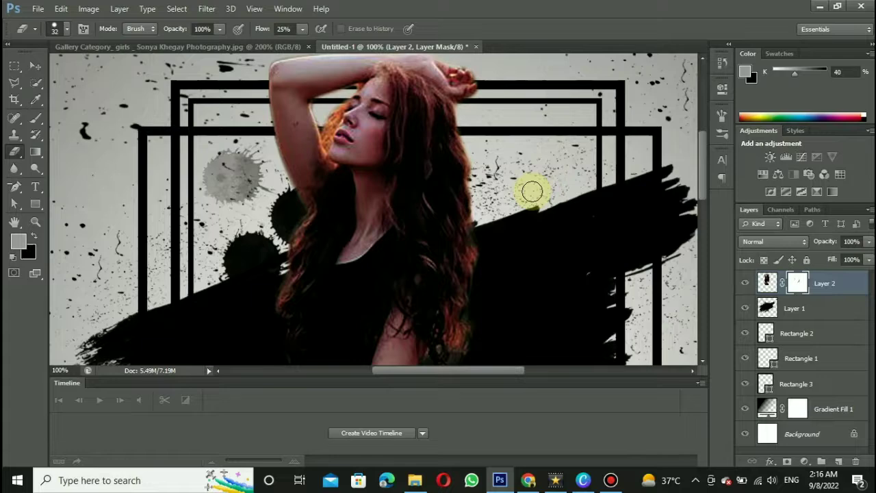
key("ctrl+minus")
key("ctrl+minus")
key("ctrl+minus")
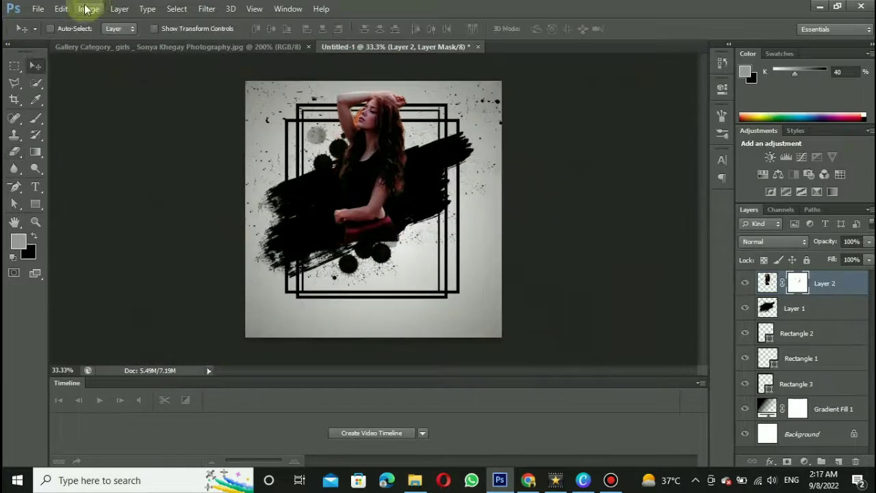
left_click(87, 9)
mouse_move(107, 39)
left_click(264, 54)
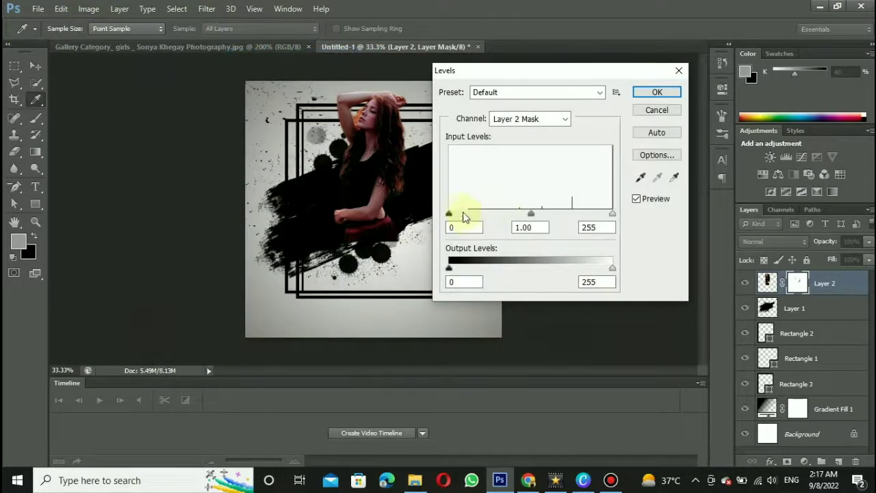
left_click_drag(449, 213, 458, 212)
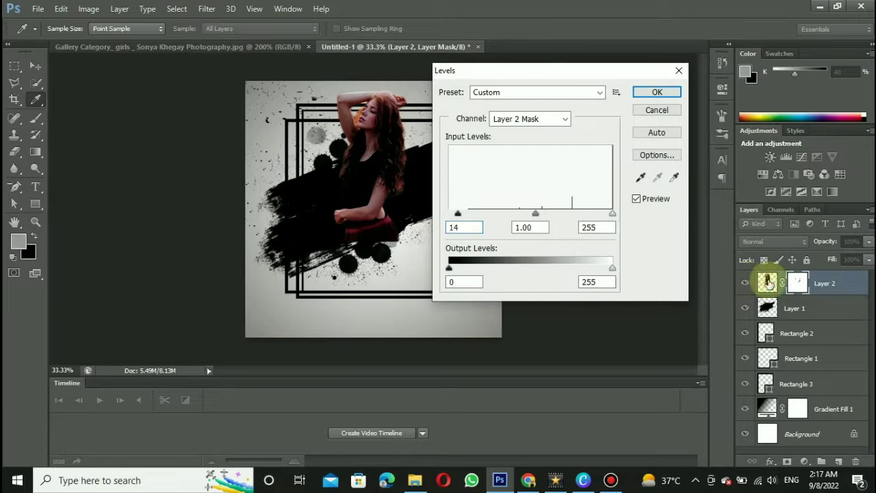
left_click(656, 110)
- Apply Levels to the portrait layer's image, setting the black input to 30 and the white input to about 219
key("v")
left_click(768, 283)
left_click(88, 9)
mouse_move(109, 41)
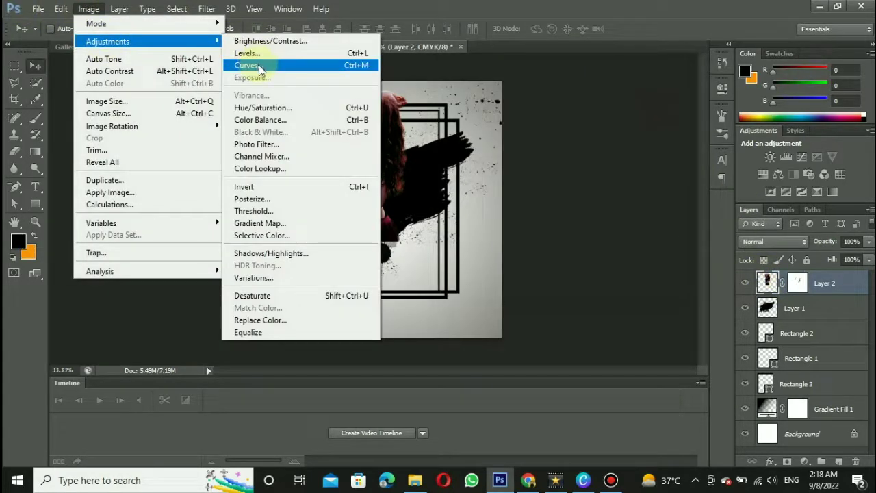
left_click(247, 54)
left_click_drag(456, 217, 468, 217)
left_click_drag(601, 215, 587, 215)
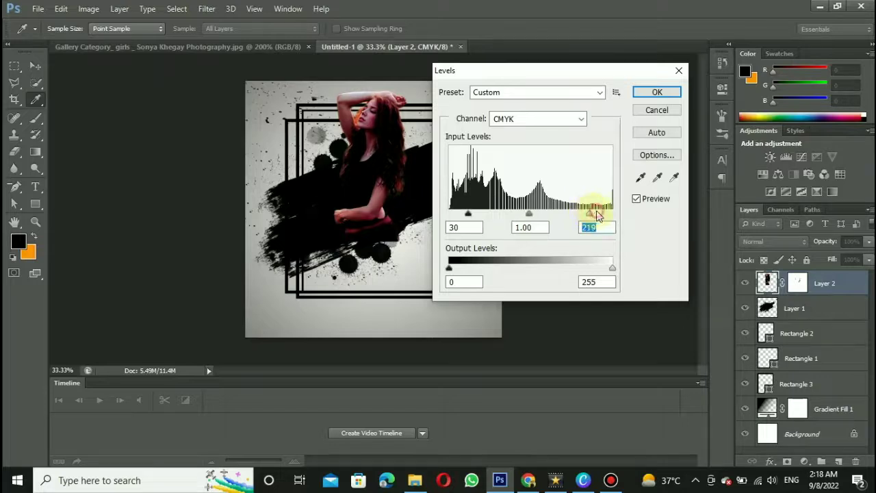
left_click(657, 93)
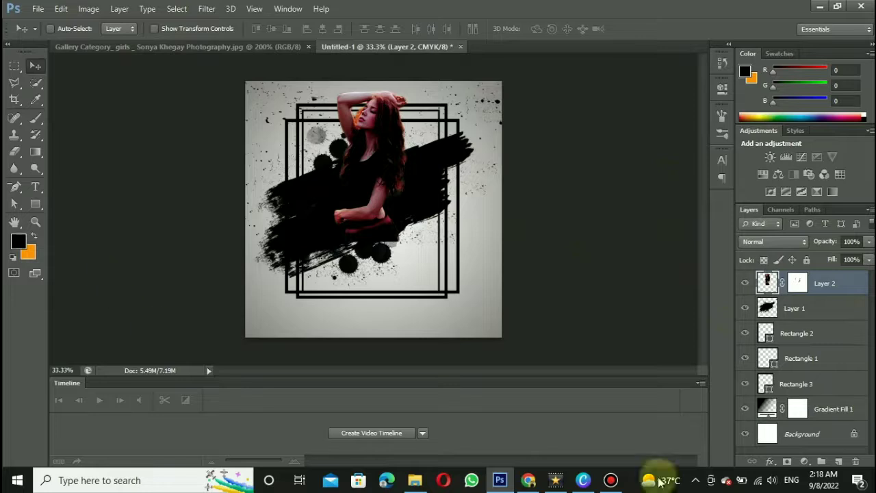
- Add a gradient fill layer above the portrait and set the gradient's starting color stop to white
left_click(840, 461)
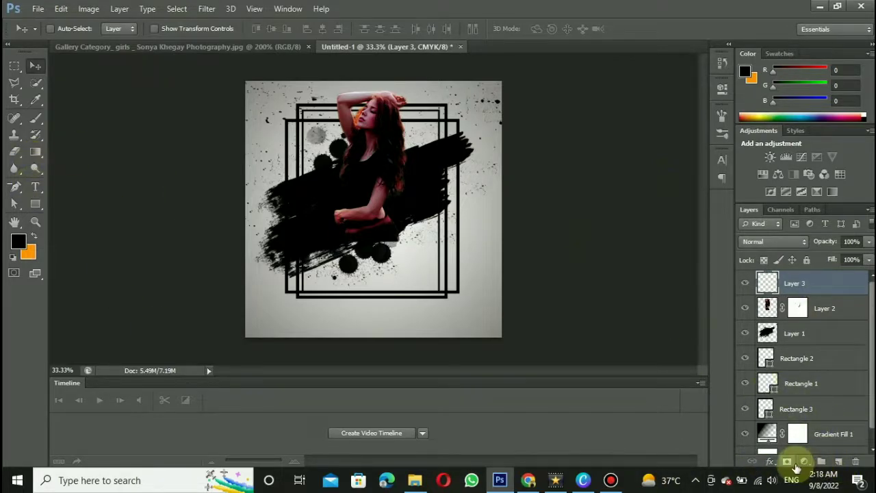
left_click(803, 463)
left_click(760, 198)
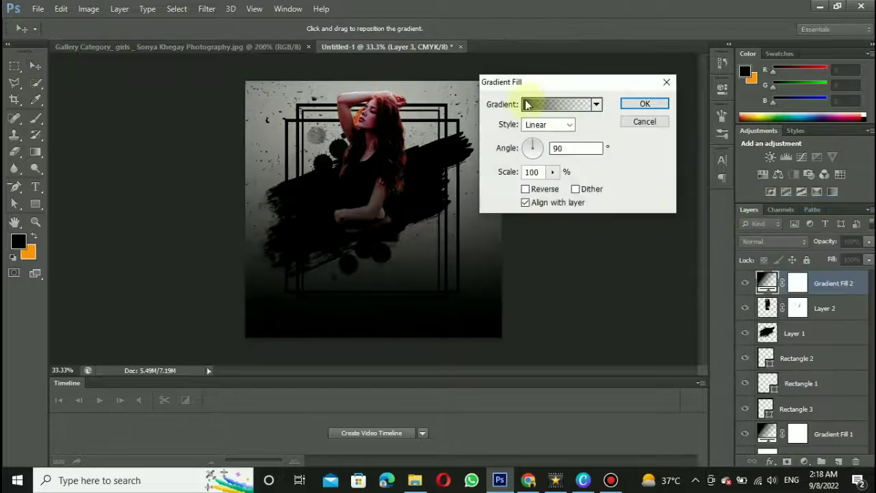
left_click(536, 106)
left_click(564, 366)
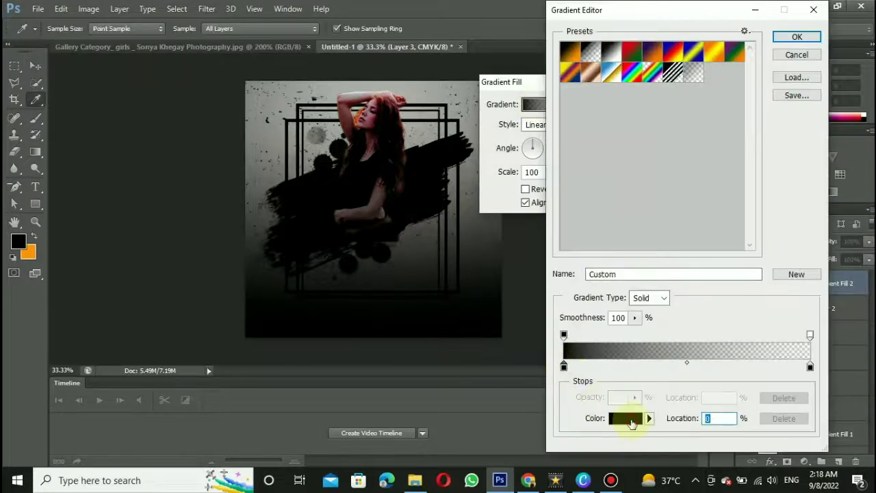
left_click(625, 418)
left_click_drag(141, 243, 23, 141)
left_click(323, 130)
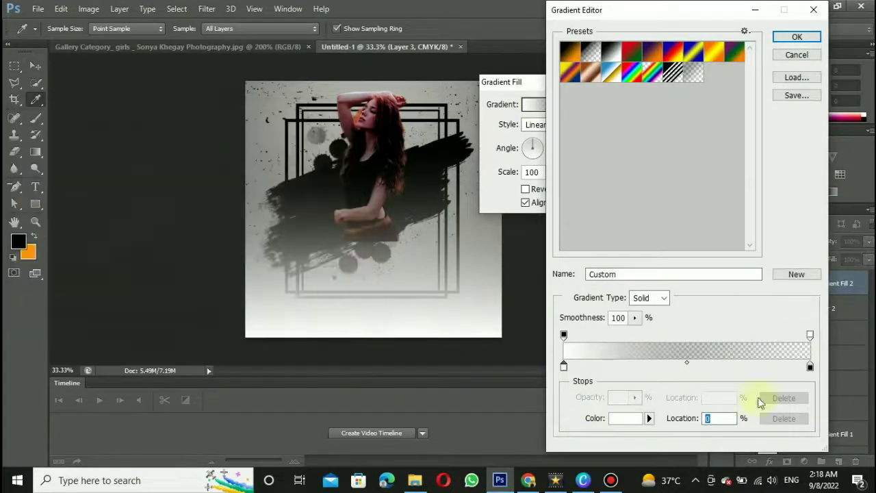
- Set the gradient's end color stop at location 100% to a bright saturated red
left_click(621, 423)
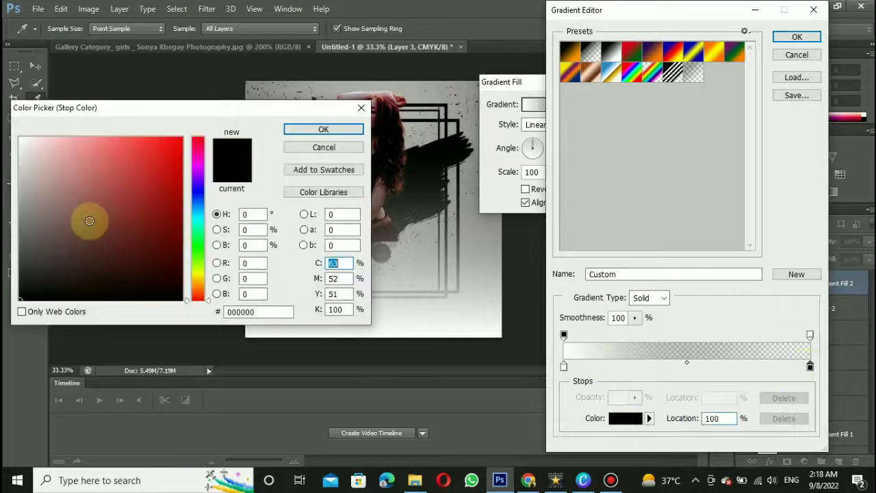
left_click(100, 158)
mouse_move(107, 155)
left_mouse_down()
mouse_move(128, 185)
mouse_move(137, 180)
mouse_move(123, 153)
mouse_move(131, 167)
left_mouse_up()
left_click(294, 128)
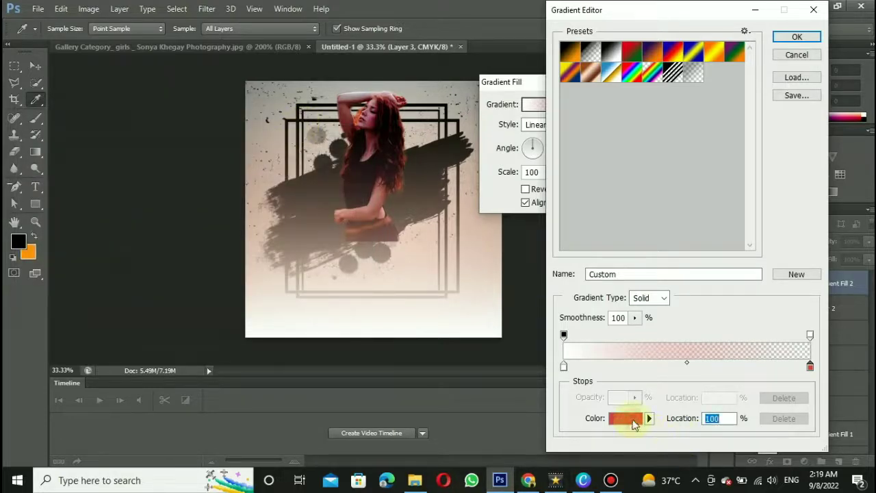
left_click(633, 425)
left_click_drag(130, 207, 165, 161)
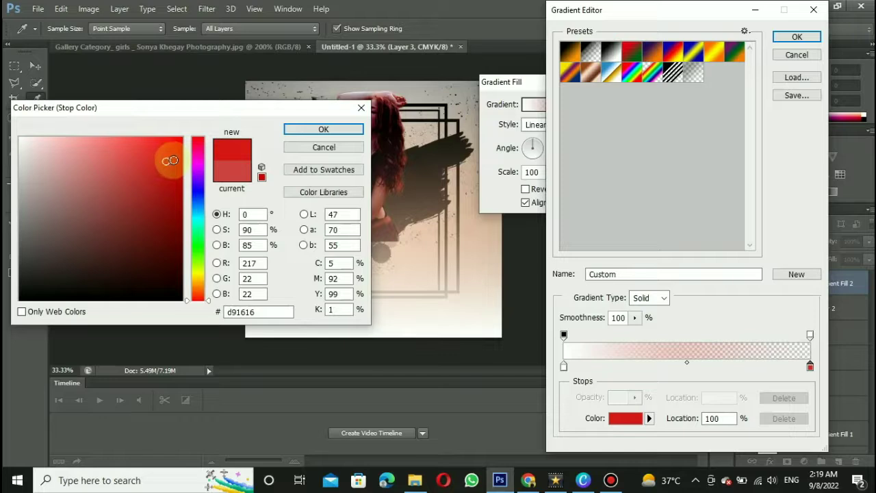
left_click(305, 130)
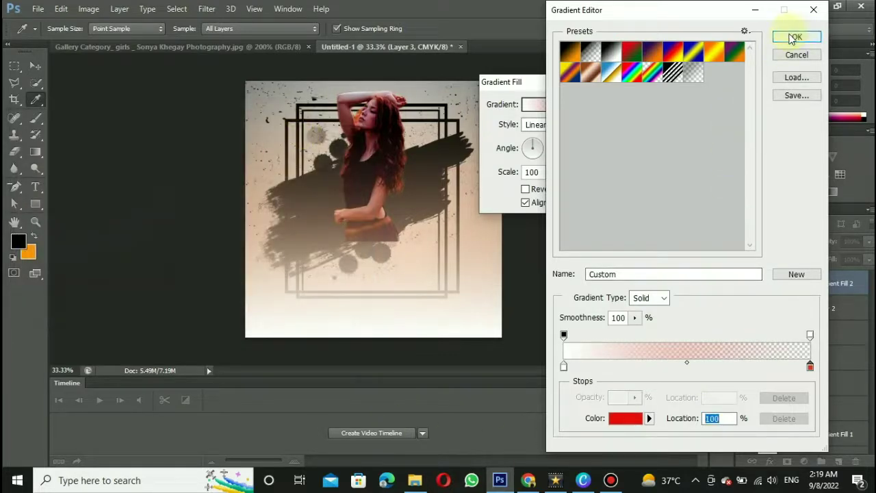
- Move the gradient's 100% opacity stop to location 24% and apply the linear 90° gradient fill
left_click_drag(565, 336, 623, 340)
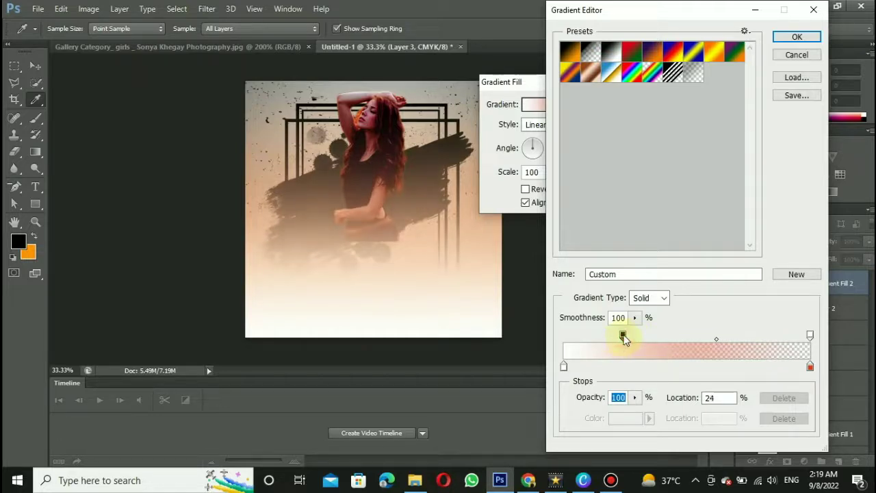
left_click(796, 39)
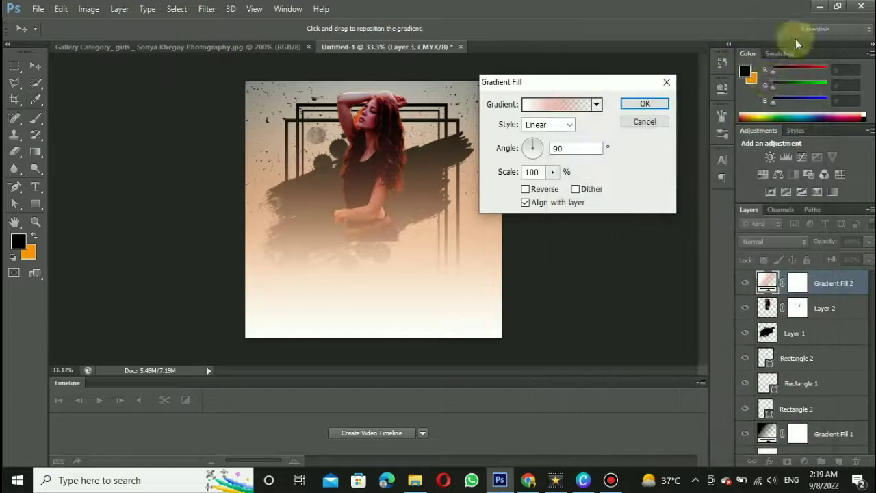
left_click(645, 105)
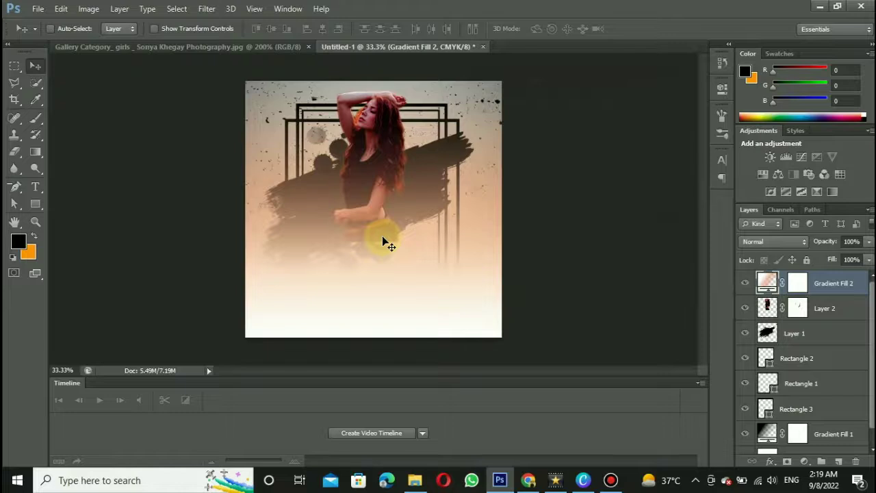
- Move the portrait layer straight down by about 1.06 cm
left_click(768, 309)
left_click_drag(370, 223, 365, 230)
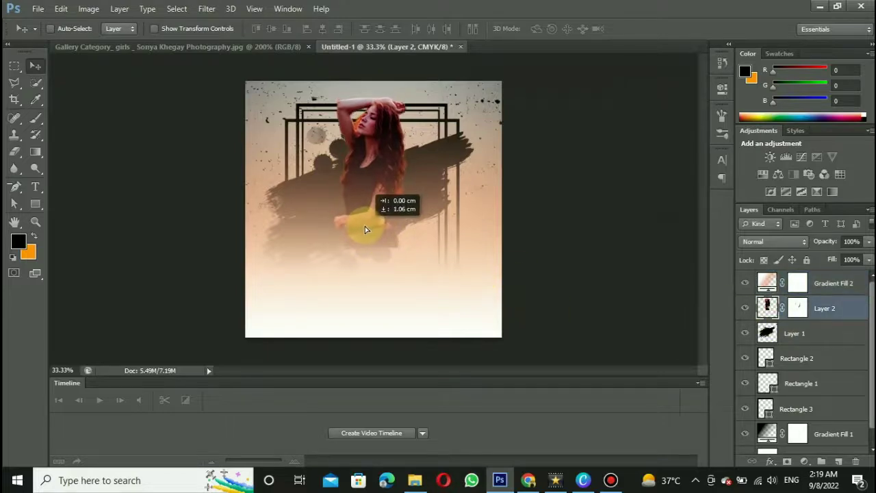
- Draw a text box across the woman's waist above the gradient fill layer and enter "music"
left_click(35, 187)
left_click(768, 283)
left_click_drag(308, 239, 431, 292)
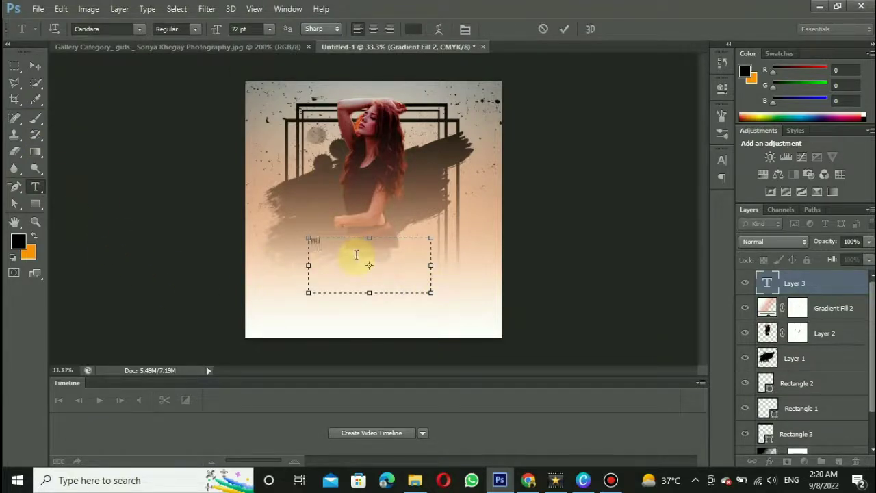
type("music")
- Set the color of the word "music" to black
double_click(331, 242)
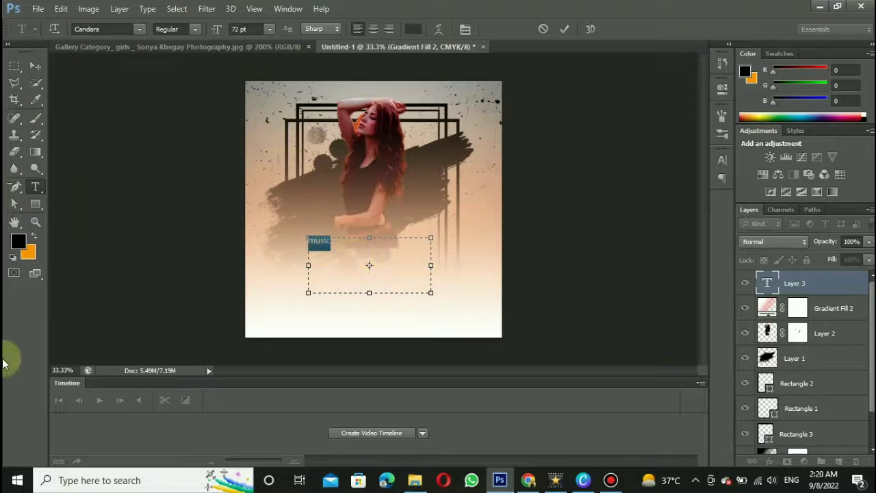
left_click(722, 160)
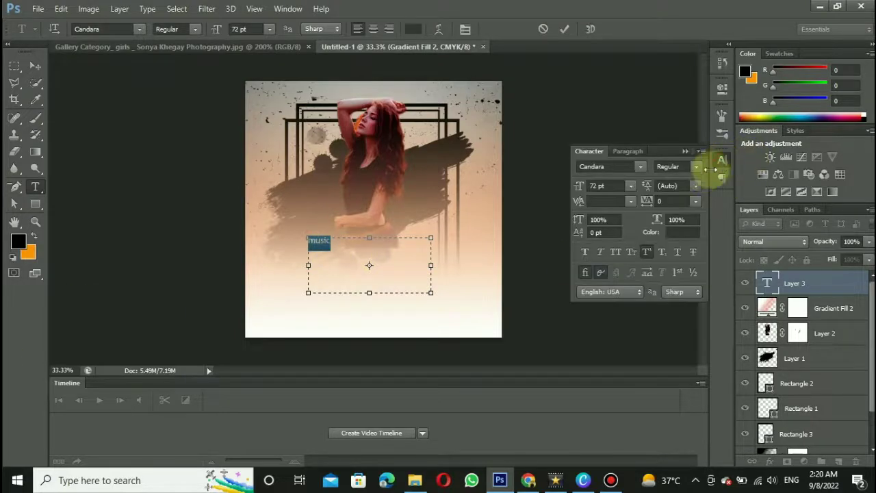
left_click(682, 232)
left_click_drag(83, 281, 20, 313)
left_click(322, 130)
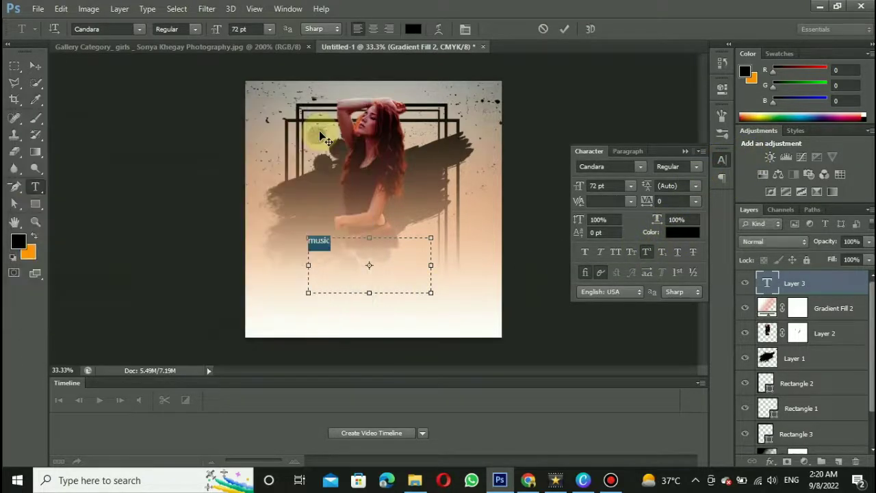
- Format the "music" text in Franklin Gothic Heavy with All Caps
left_click(140, 29)
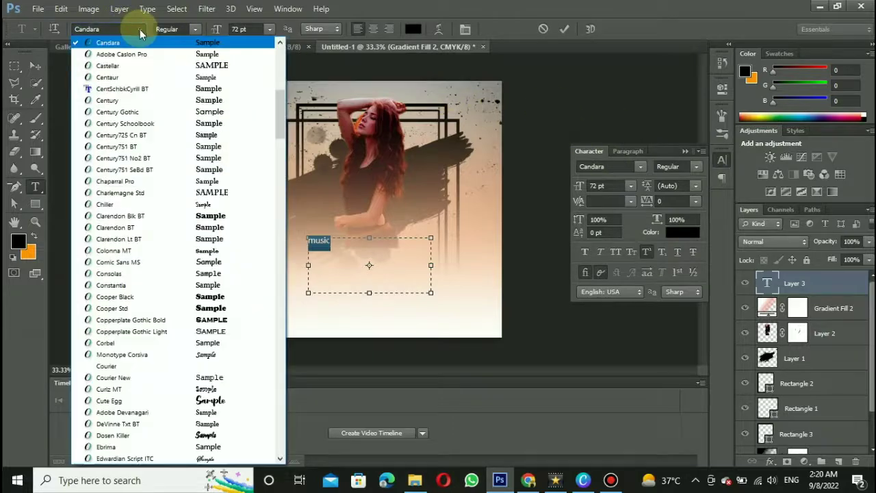
left_click(292, 122)
left_click(140, 29)
left_click_drag(279, 130, 279, 182)
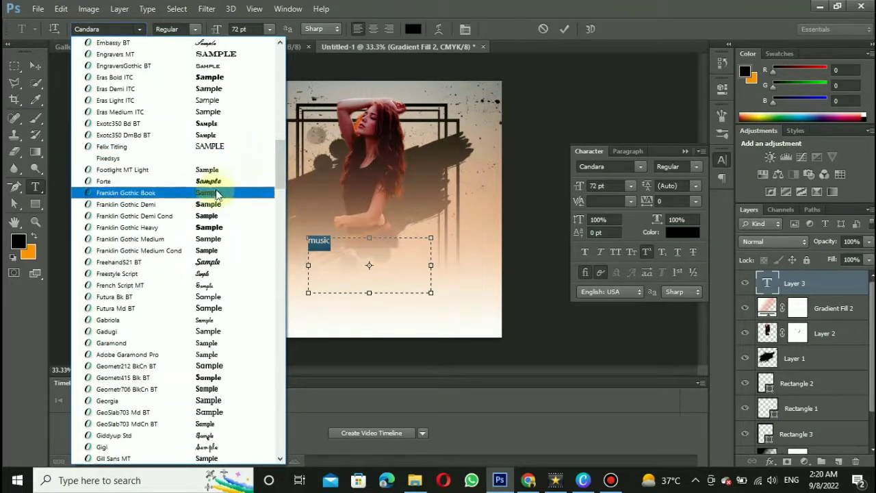
left_click(197, 226)
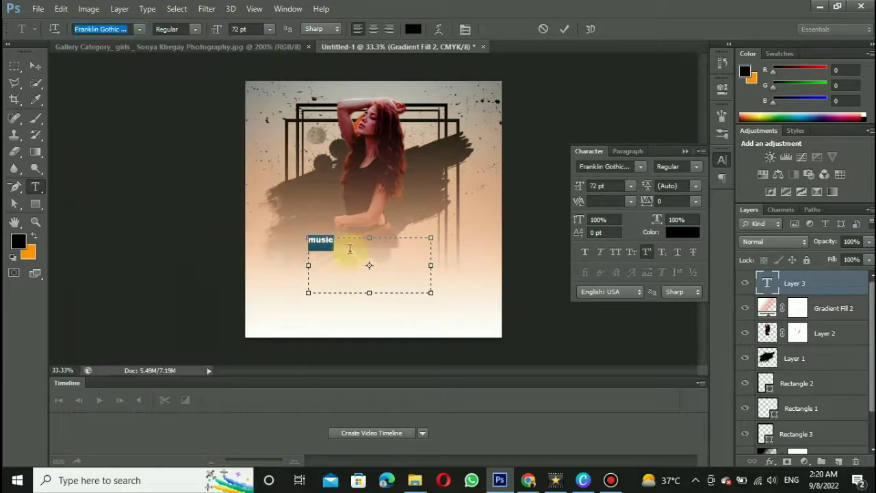
left_click(702, 151)
left_click(740, 219)
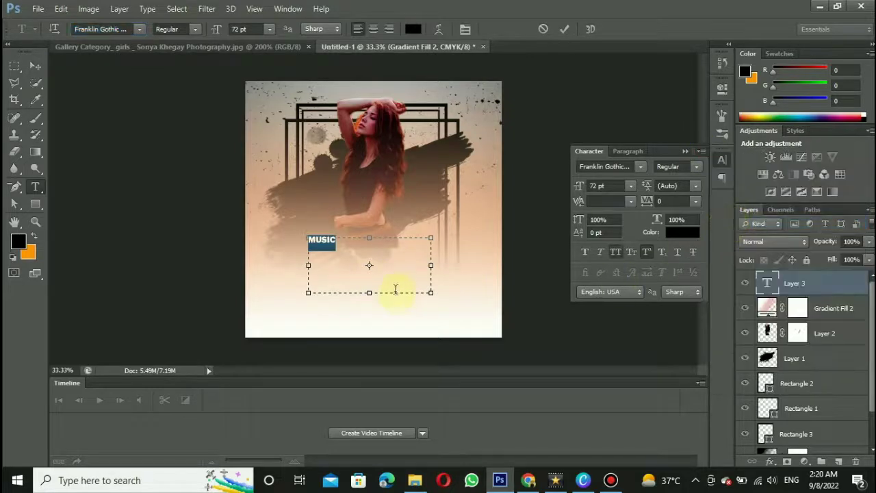
- Shrink the text box to fit more closely around the word MUSIC
left_click_drag(430, 293, 359, 276)
key("ctrl+q")
left_click(473, 184)
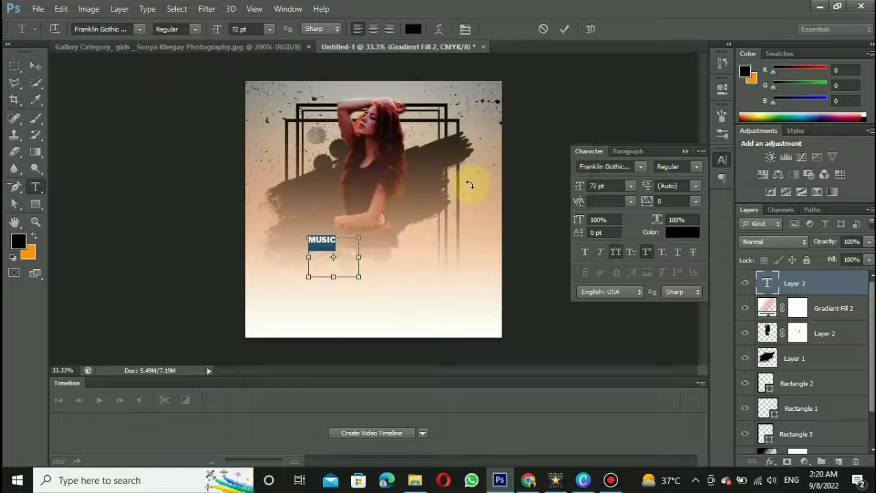
key("ctrl+q")
left_click(473, 184)
- Scale the MUSIC text up to about 264.39 pt and place it just below the woman's folded arm
left_click_drag(359, 277, 439, 323)
left_click_drag(442, 239, 491, 204)
left_click_drag(308, 320, 290, 336)
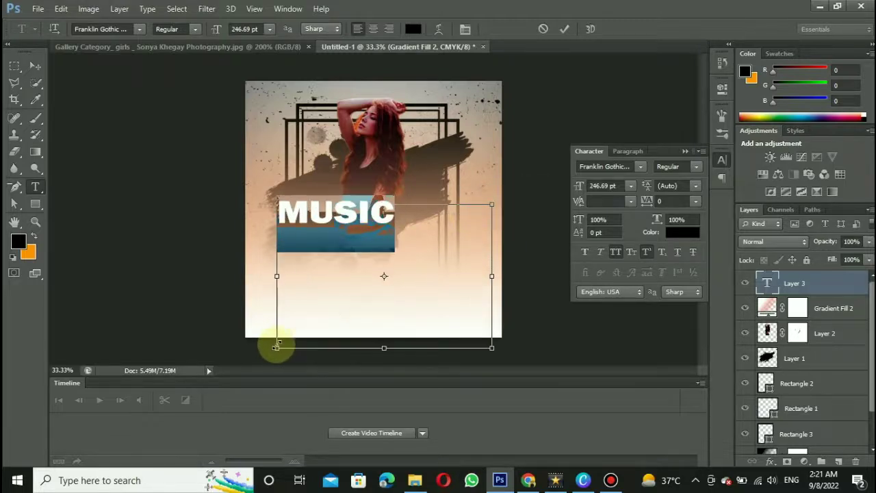
left_click(35, 66)
left_click_drag(305, 210, 381, 253)
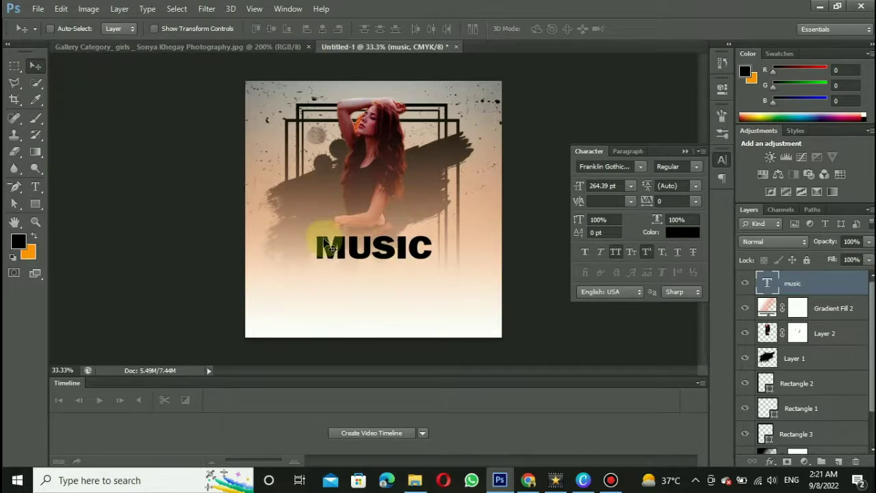
- Add a text box just below the MUSIC title and enter the word "party" in it
left_click(36, 186)
left_click_drag(296, 265, 445, 315)
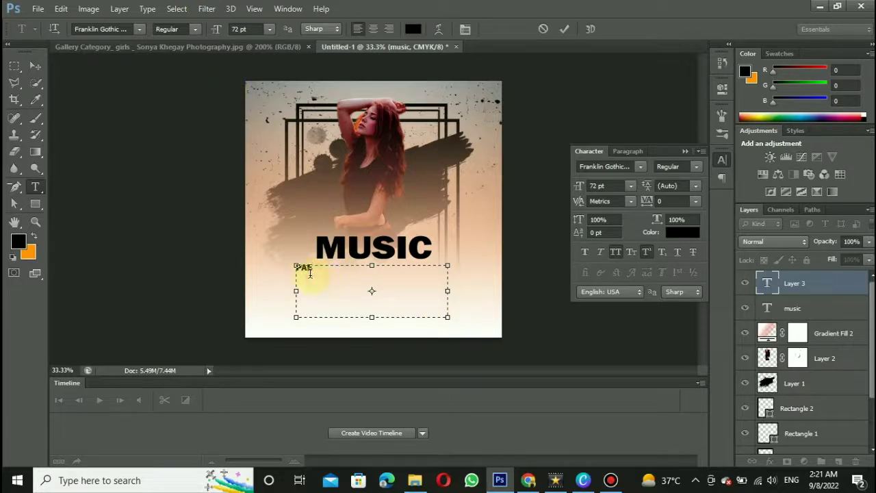
right_click(310, 272)
left_click(331, 63)
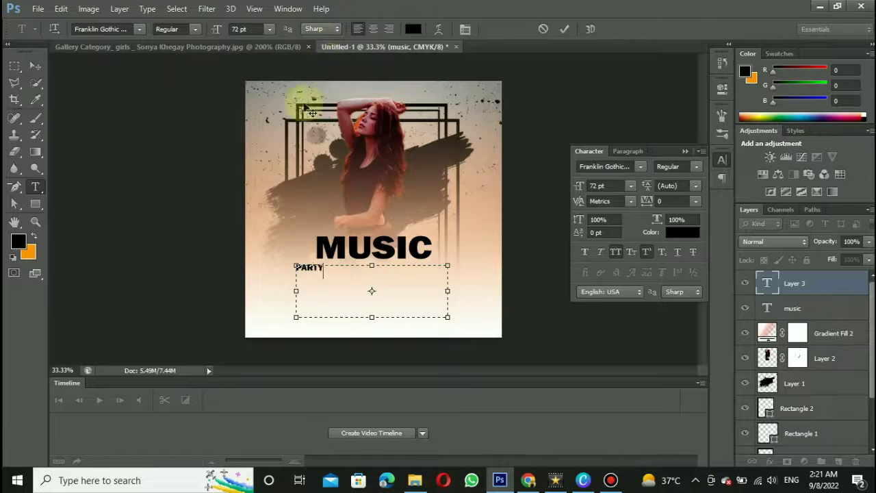
- Try the Angilla Tattoo Personal Use font on the word "party"
left_click(139, 28)
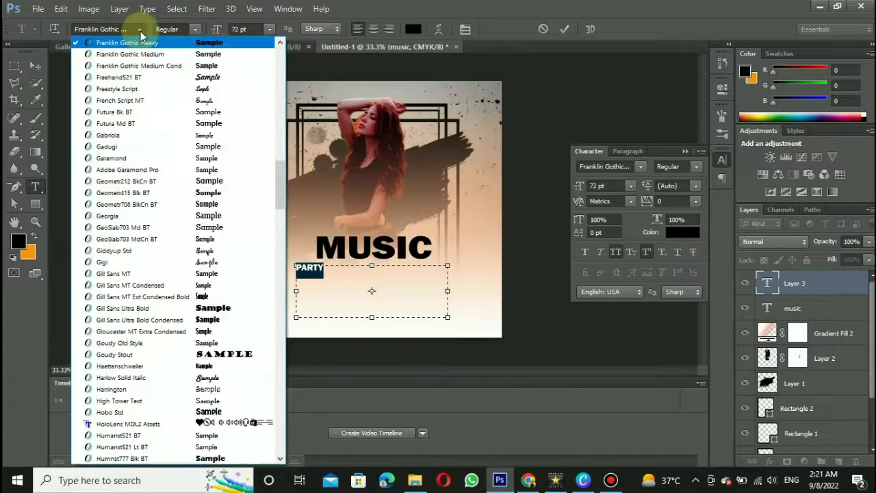
left_click_drag(284, 200, 280, 75)
left_click(210, 67)
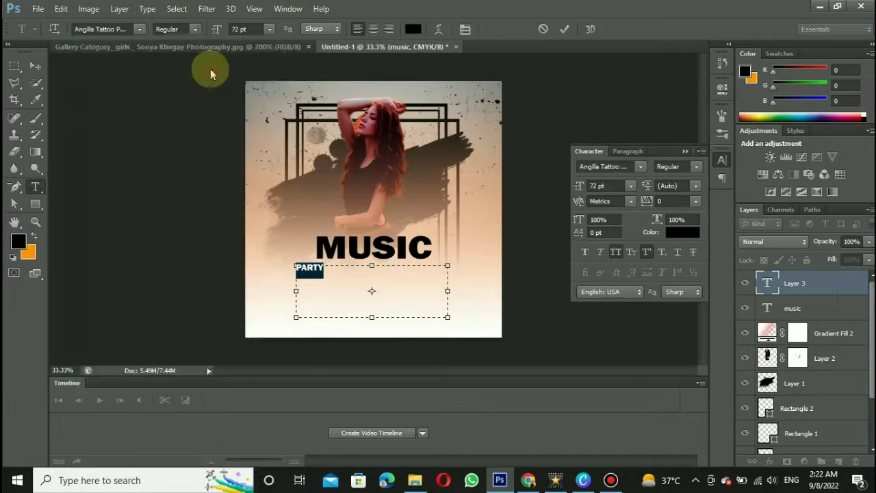
- Set the "party" text in Bradley Hand ITC and turn off All Caps
left_click(134, 29)
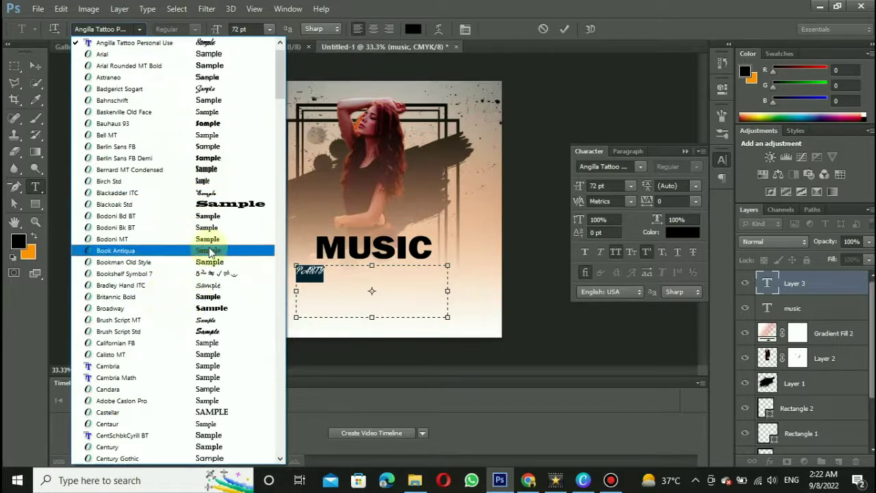
left_click(162, 291)
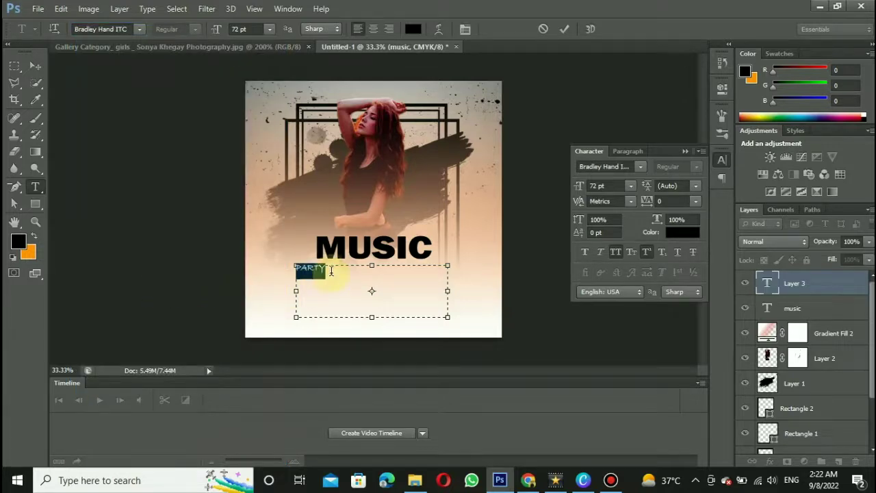
left_click(700, 151)
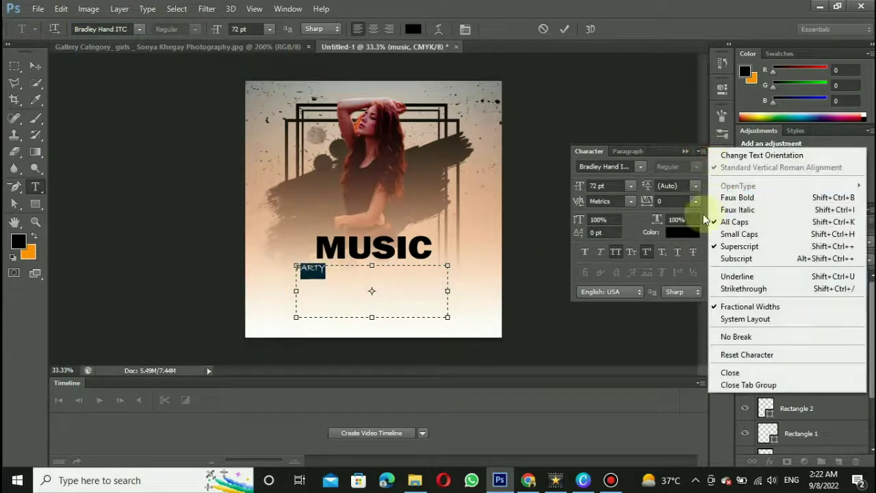
left_click(732, 222)
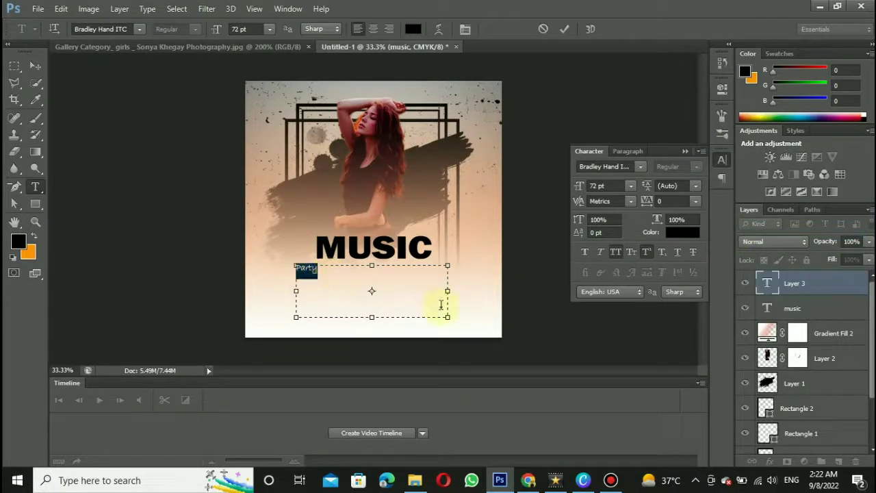
- Change the color of the "Party" text to orange
left_click(682, 232)
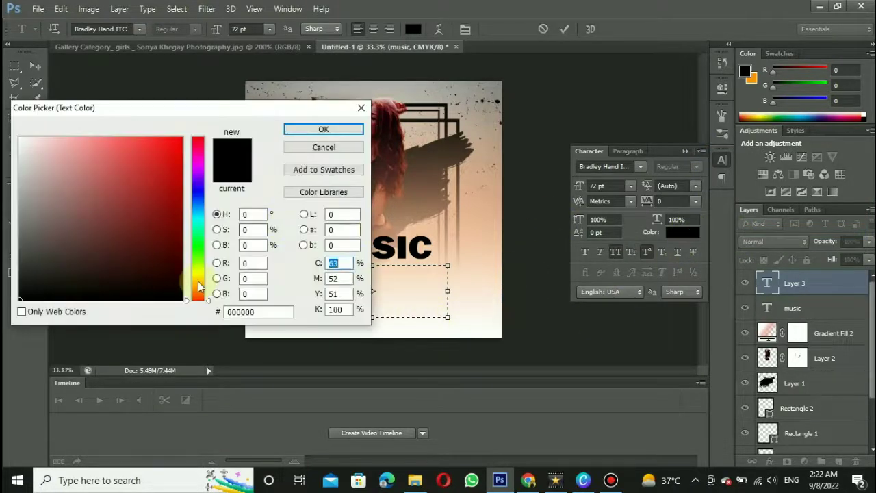
left_click(197, 288)
left_click(171, 140)
left_click(323, 129)
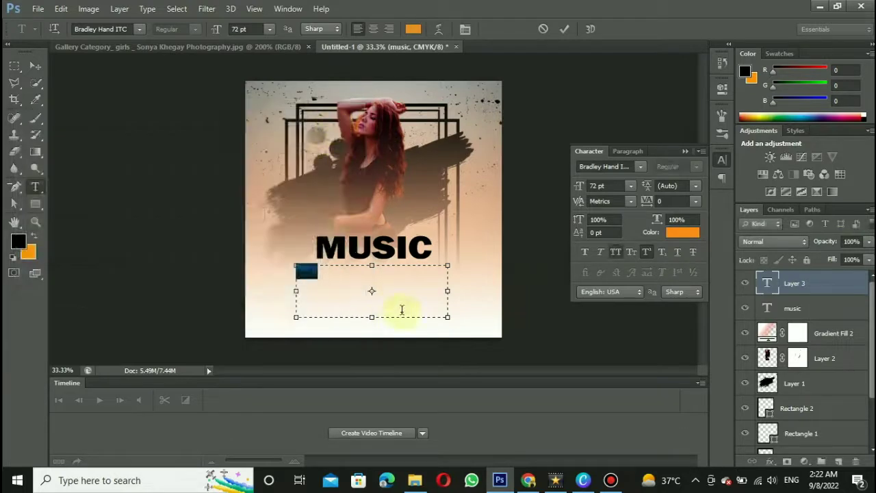
- Scale the Party text up to about 345.27 pt and place it overlapping the lower edge of MUSIC
left_click_drag(447, 316, 397, 324)
left_click_drag(397, 265, 441, 254)
left_click_drag(442, 327, 544, 266)
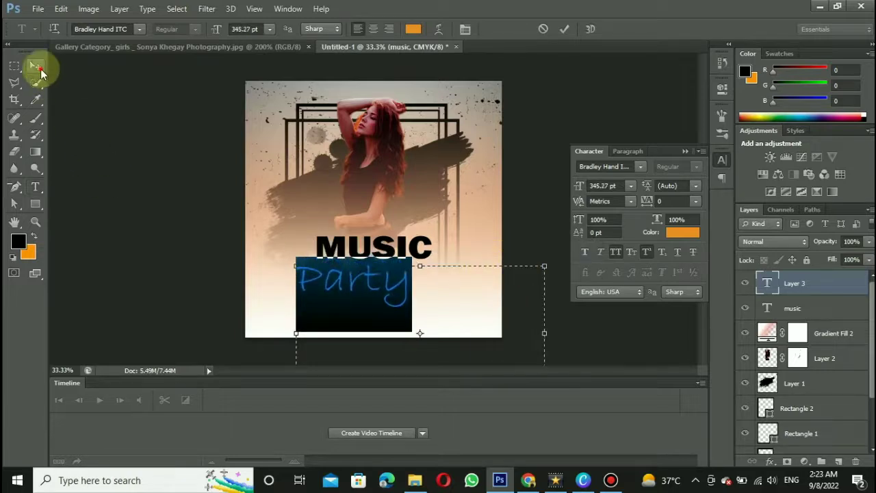
left_click(36, 65)
left_click_drag(351, 284, 365, 276)
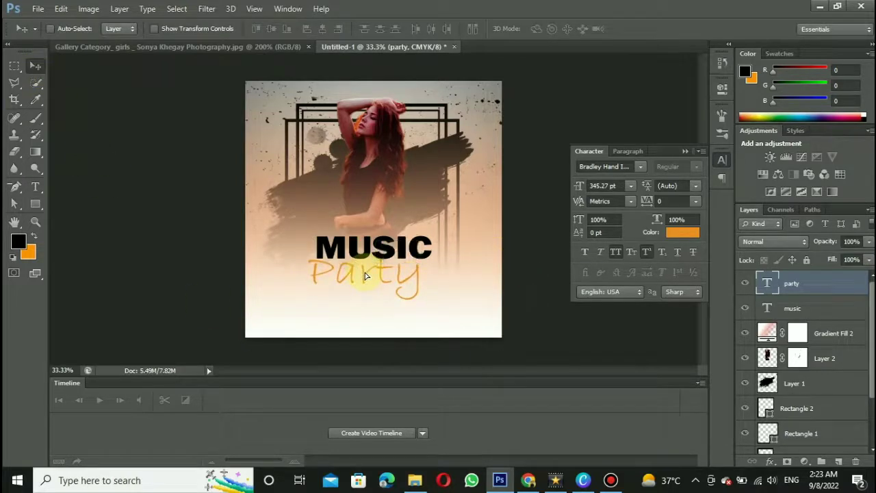
left_click(36, 203)
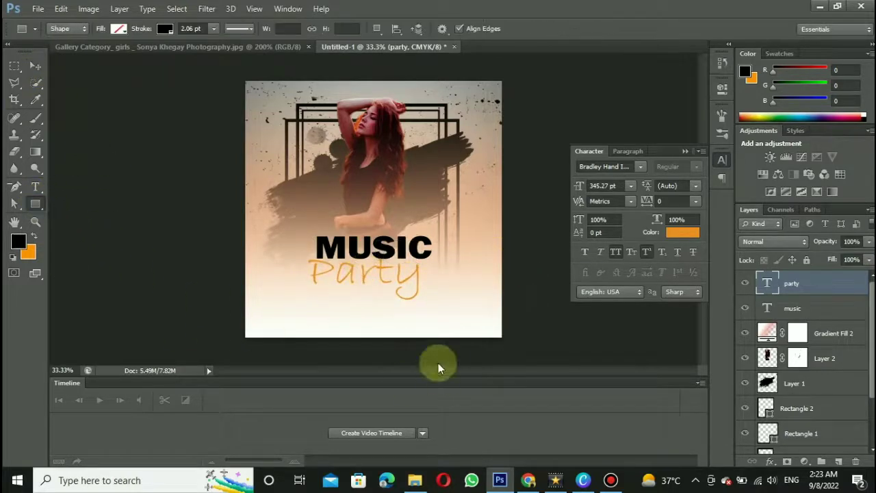
left_click(35, 65)
left_click_drag(372, 284, 391, 272)
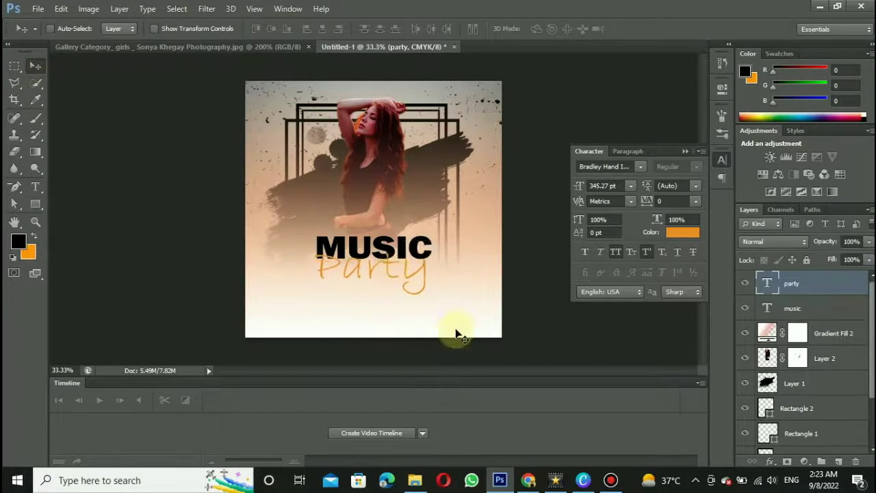
- Draw an unfilled rectangle about 402 × 147 px below the Party text with a black stroke of about 6.11 pt
left_click(36, 203)
mouse_move(321, 282)
left_mouse_down()
mouse_move(416, 313)
mouse_move(409, 314)
left_mouse_up()
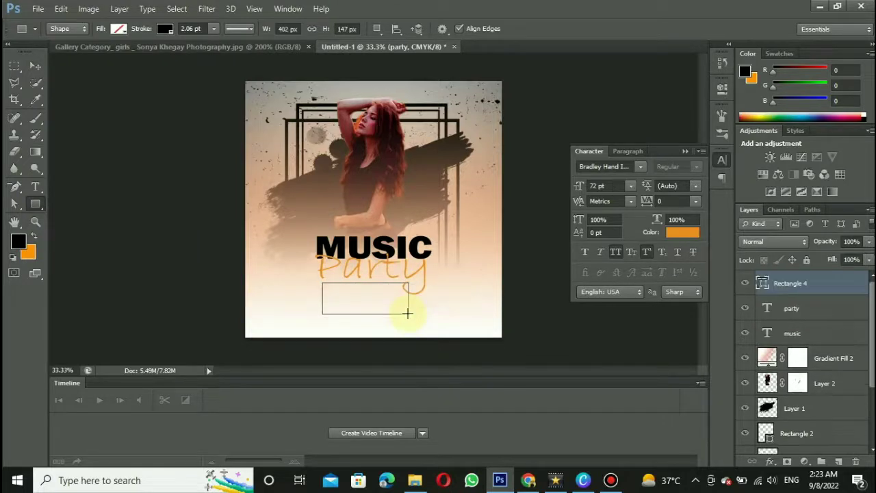
left_click(165, 29)
left_click(203, 60)
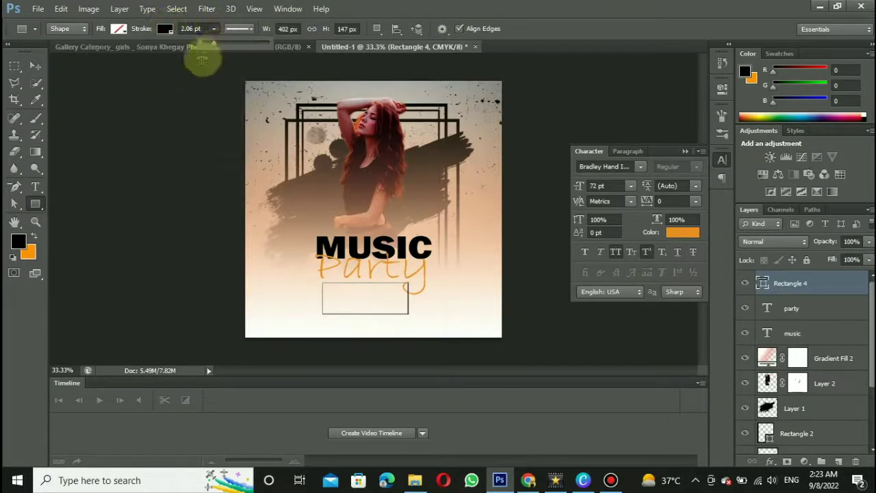
left_click_drag(221, 43, 218, 43)
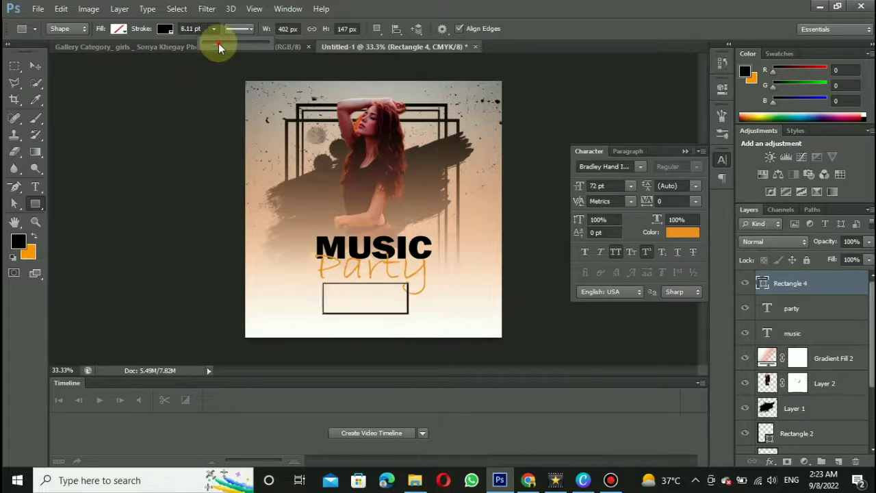
- Add a text box over the new rectangle reading "30|dec" and color the text black
left_click(35, 186)
left_click_drag(306, 276, 437, 321)
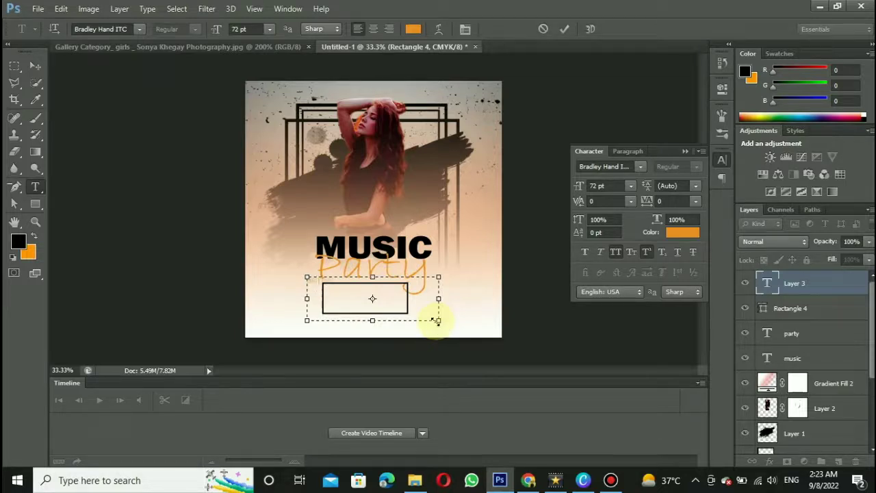
left_click(682, 232)
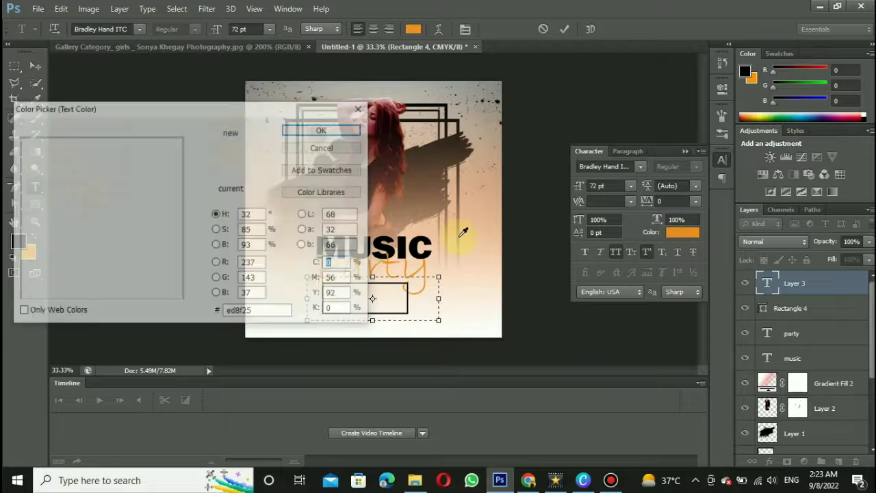
left_click(39, 291)
left_click(319, 130)
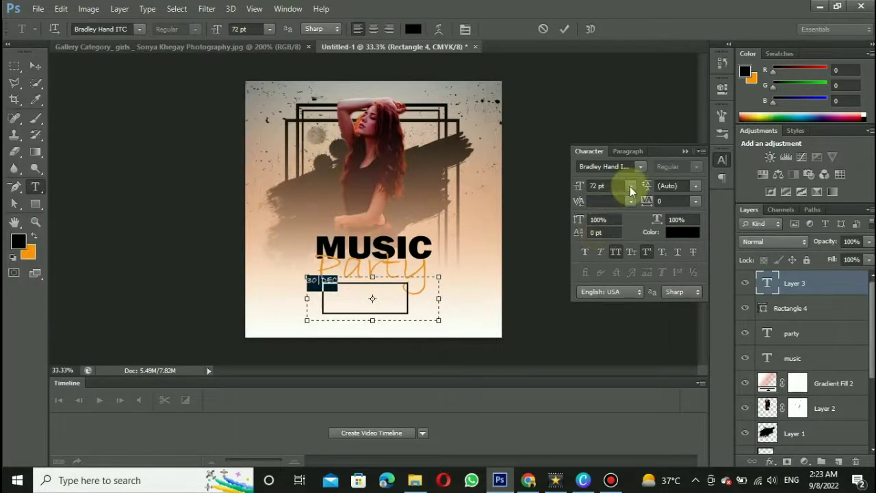
- Change the font of the 30|DEC text to Candara
left_click(140, 30)
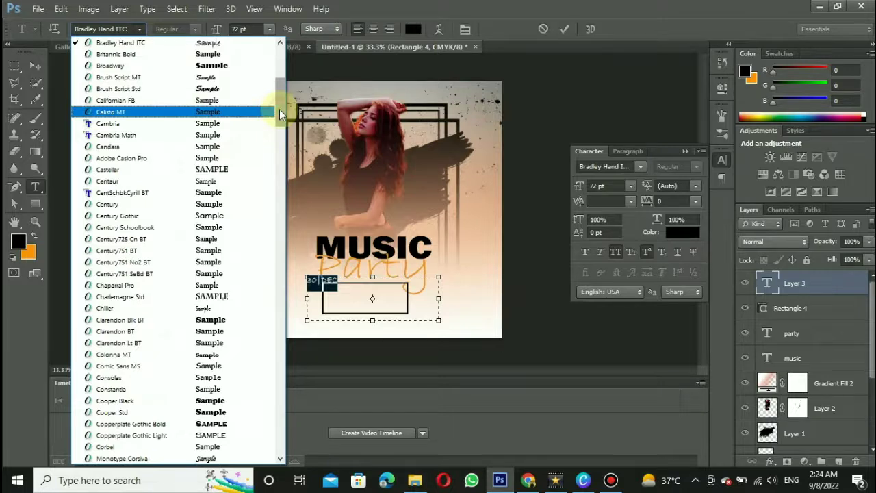
scroll(280, 112, "down", 2)
left_click(203, 127)
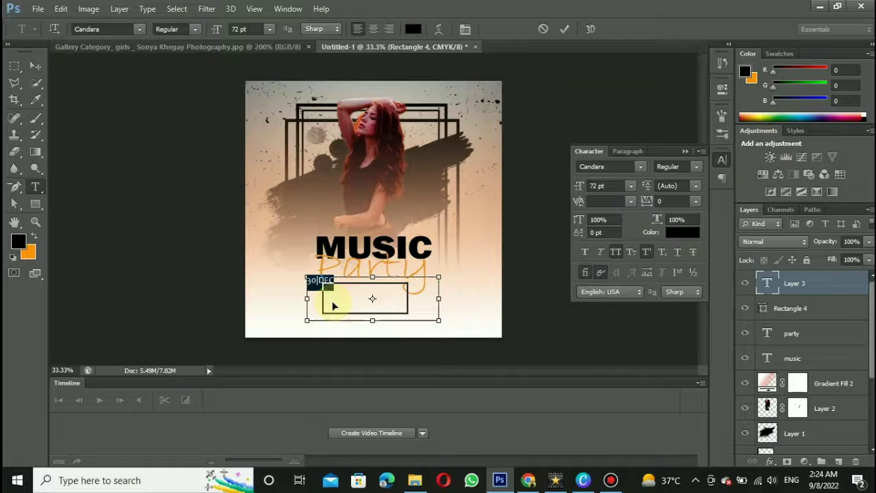
- Scale the 30|DEC text up to about 158.88 pt and place it inside the rectangle
left_click_drag(439, 320, 524, 350)
left_click_drag(524, 277, 595, 269)
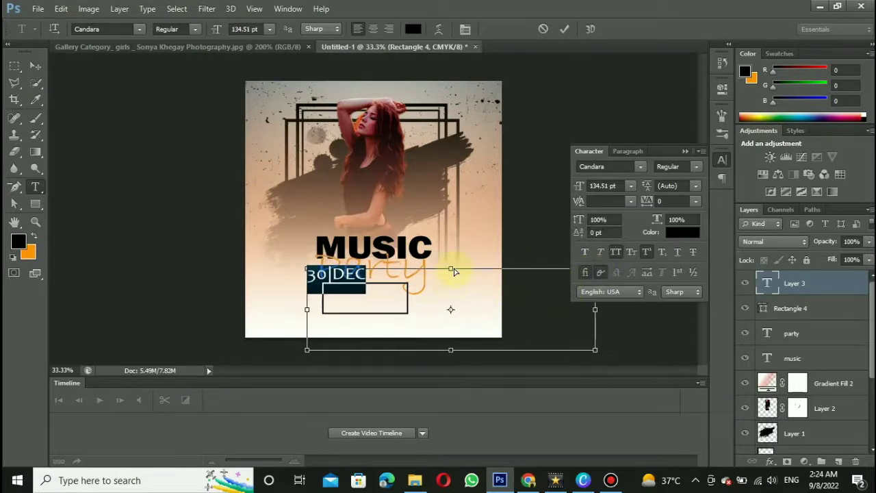
left_click_drag(302, 265, 356, 302)
left_click(36, 65)
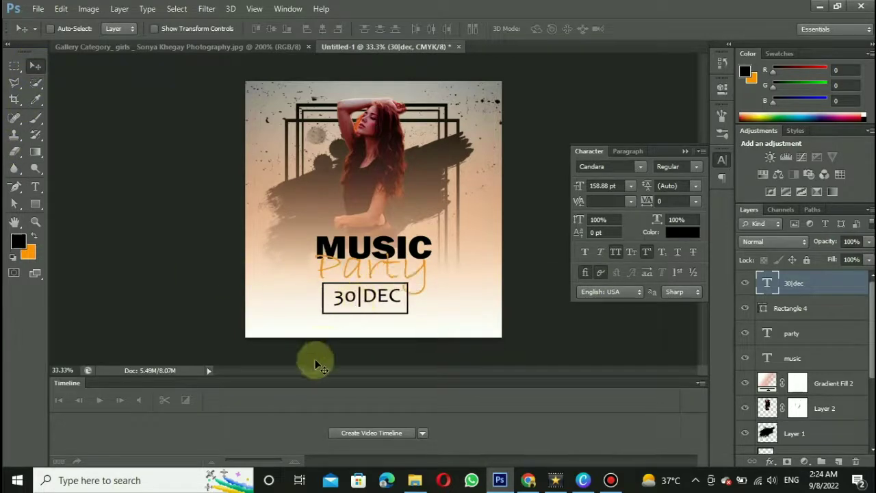
- Set the 30|DEC text in the Bold Italic style
double_click(767, 281)
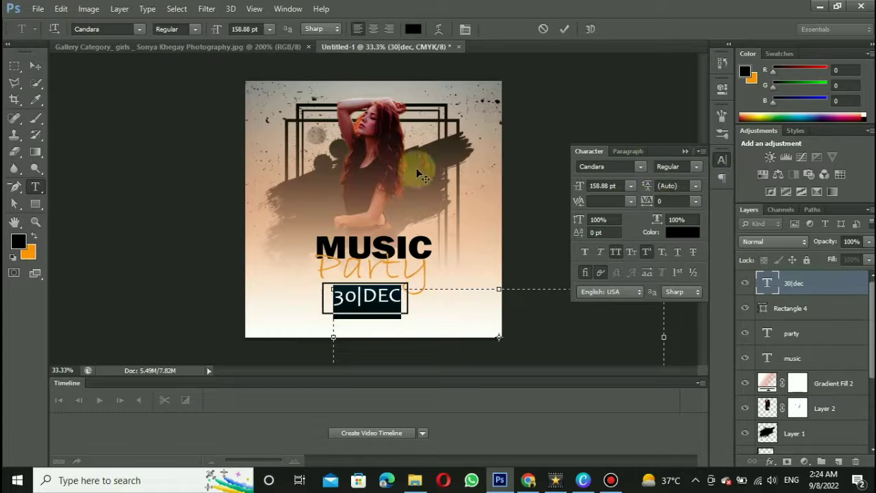
left_click(694, 167)
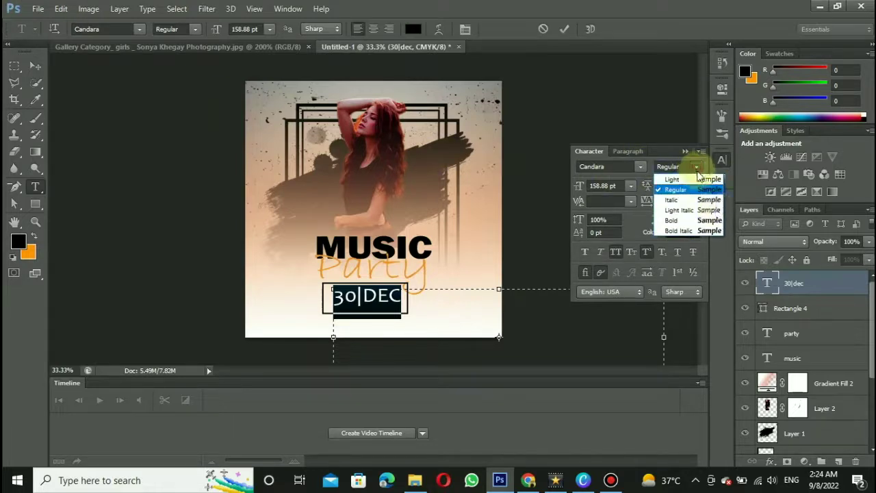
left_click(705, 230)
left_click(686, 151)
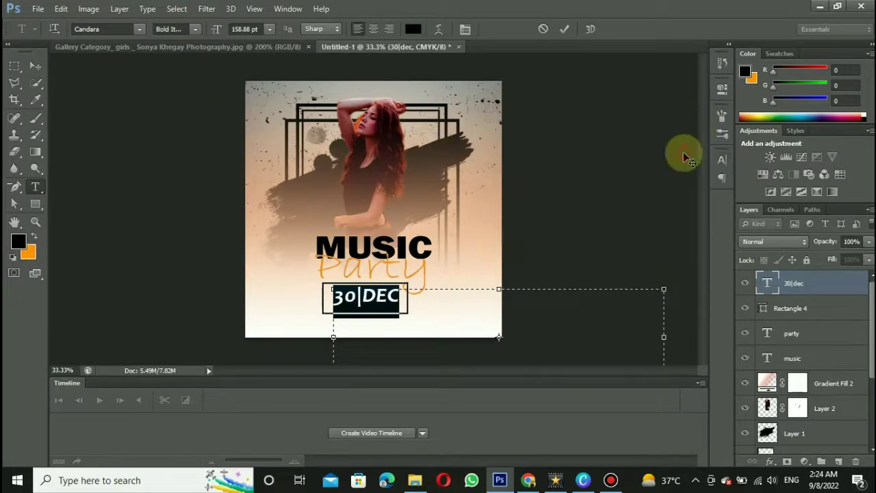
left_click(37, 67)
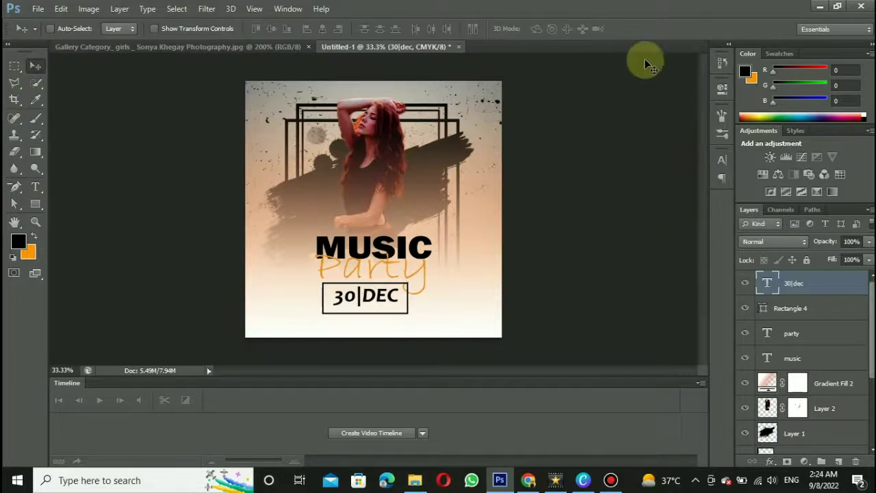
- Create a new layer and stamp black splatter in the poster's lower-left corner, enlarging the brush from 432 to about 484 px
left_click(36, 118)
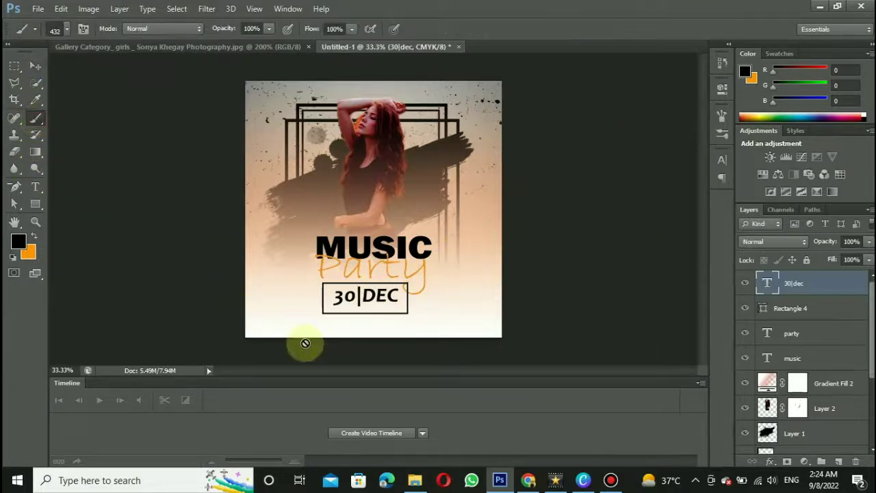
left_click(839, 460)
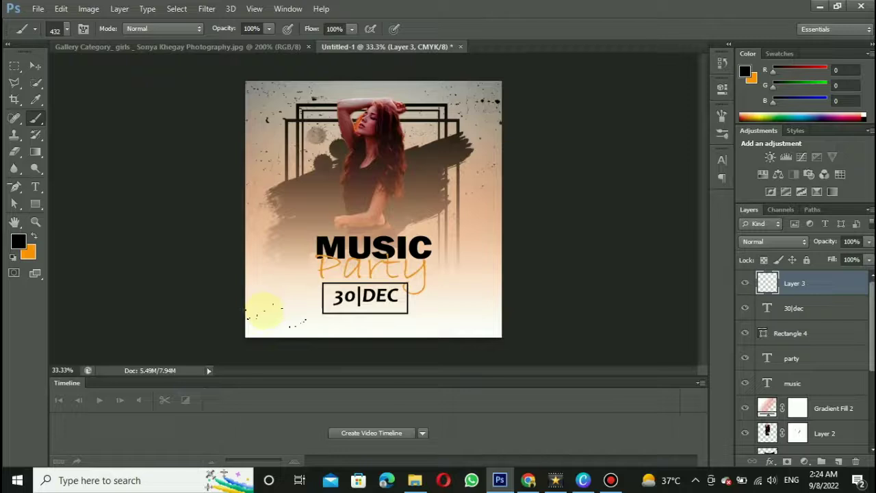
left_click(66, 29)
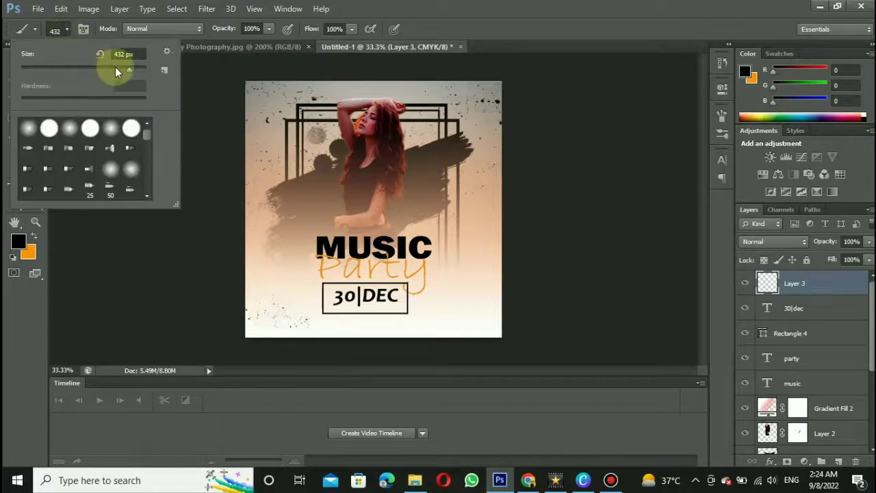
mouse_move(139, 71)
left_mouse_down()
mouse_move(9, 59)
mouse_move(133, 68)
left_mouse_up()
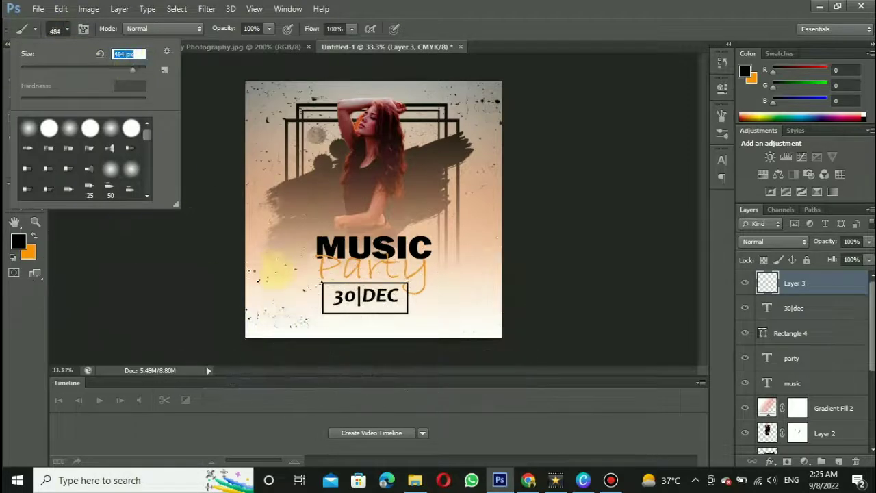
- Set the splatter brush size to 1289 px and stamp black splatter along the poster's lower edge and lower-right corner
type("1289")
key("Return")
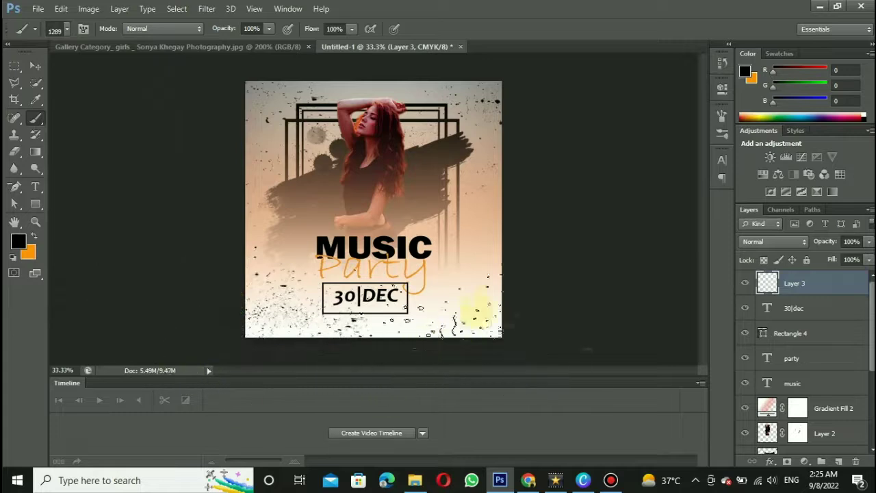
left_click(518, 303)
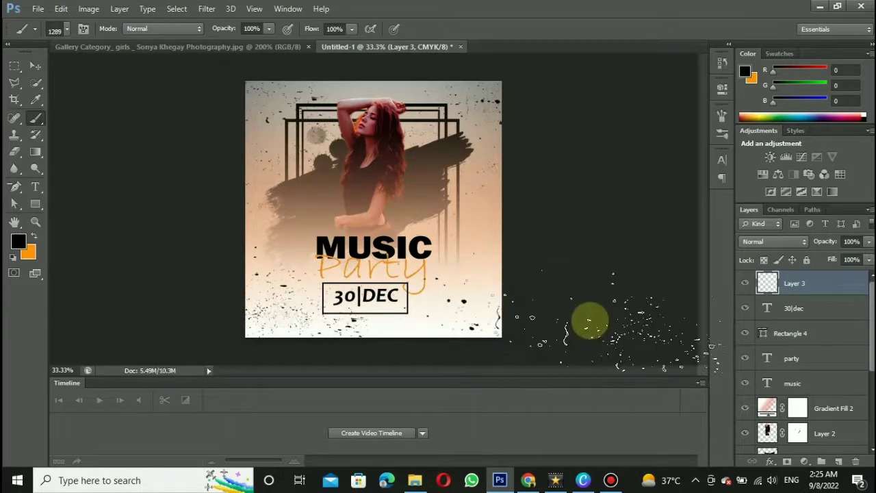
- Reduce the splatter brush size to about 288 px
left_click(66, 29)
left_click_drag(117, 71, 120, 69)
key("Return")
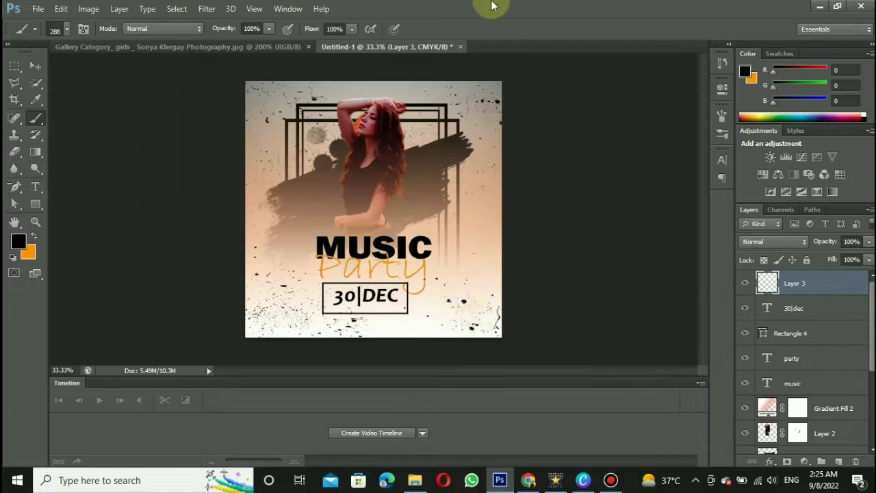
- Add a text box below the date reading OPEN ALL NIGHT LATE | +18 EVENT |FOR MORE INFO :, widened to fit one line
left_click(35, 186)
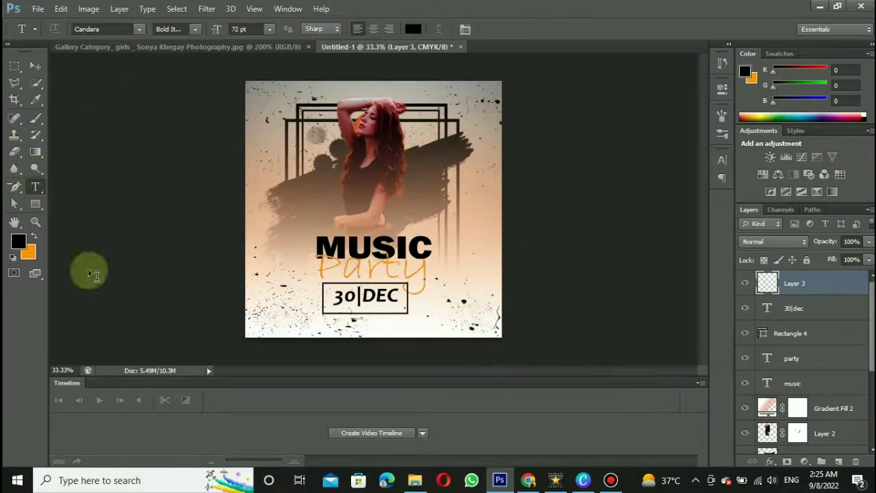
left_click_drag(303, 316, 447, 331)
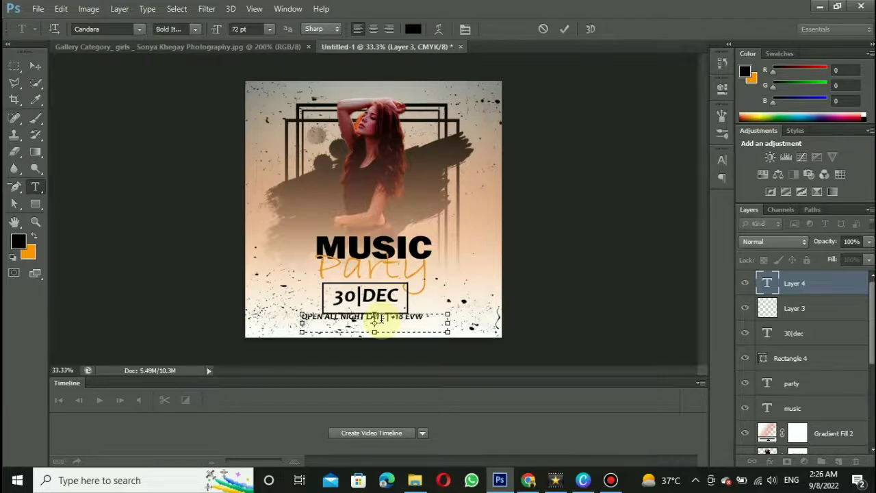
left_click(424, 321)
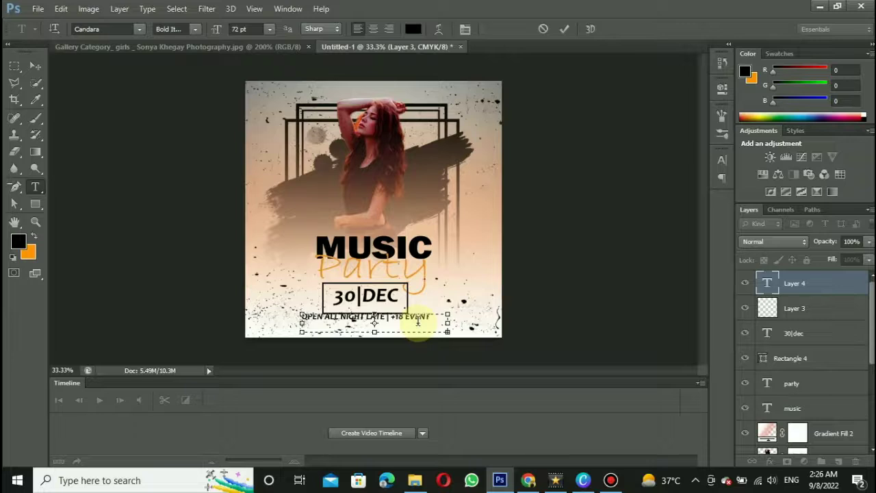
left_click_drag(447, 333, 509, 337)
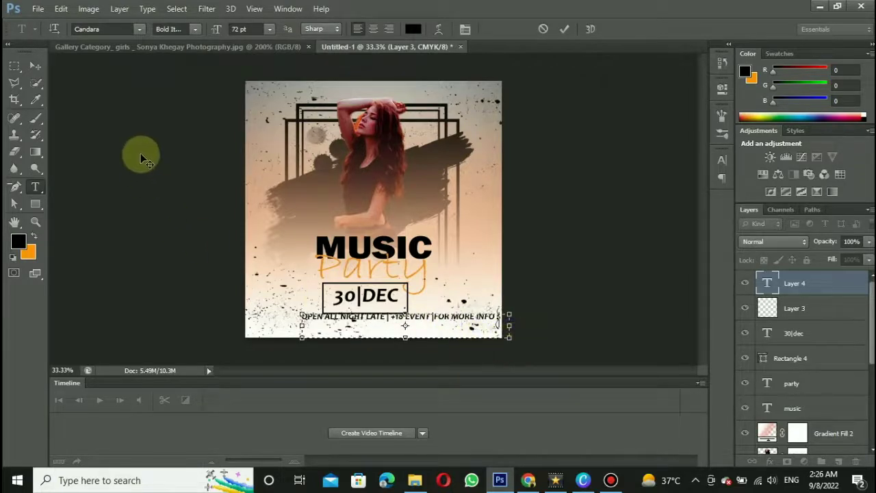
- Centre the event info line horizontally on the poster and nudge it slightly down, clear of the date box
left_click(35, 66)
left_click_drag(361, 325, 338, 326)
key("Down")
key("Down")
key("Down")
key("Down")
key("Down")
key("Down")
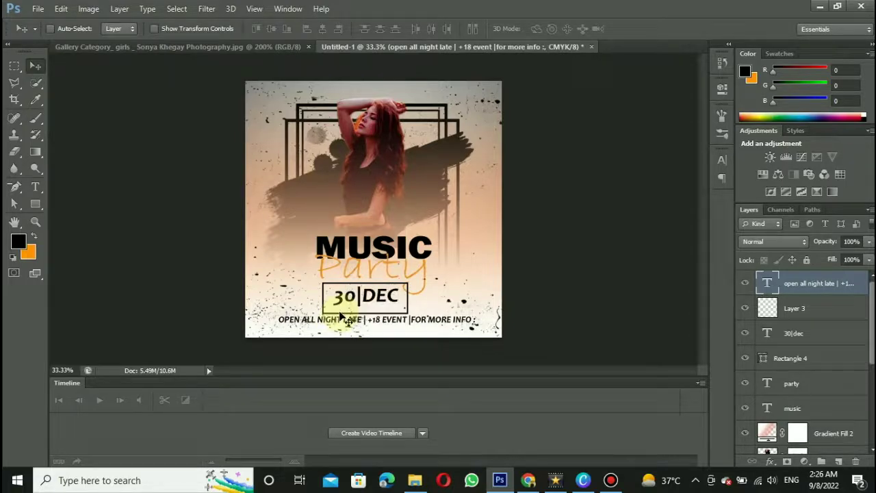
- Open Untitled-2.png and bring its social media icons into the poster, near the lower edge
left_click(38, 8)
left_click(48, 33)
left_click(498, 156)
left_click(587, 399)
left_click_drag(374, 251, 373, 329)
- Scale the social media icons to about 60% and centre them beneath the event info line
key("ctrl+t")
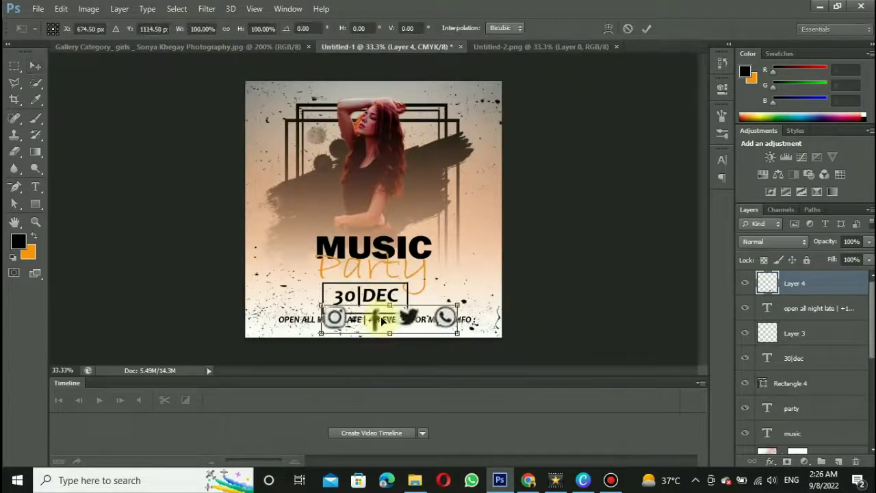
left_click_drag(457, 305, 385, 333)
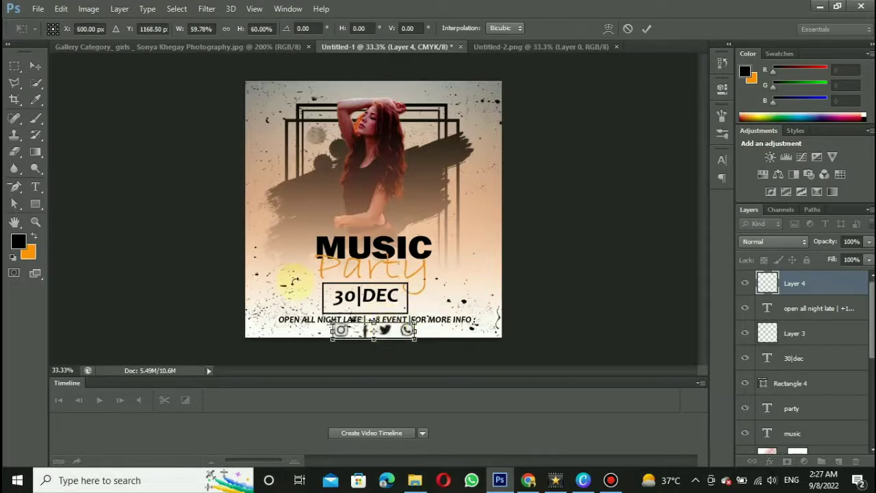
key("Return")
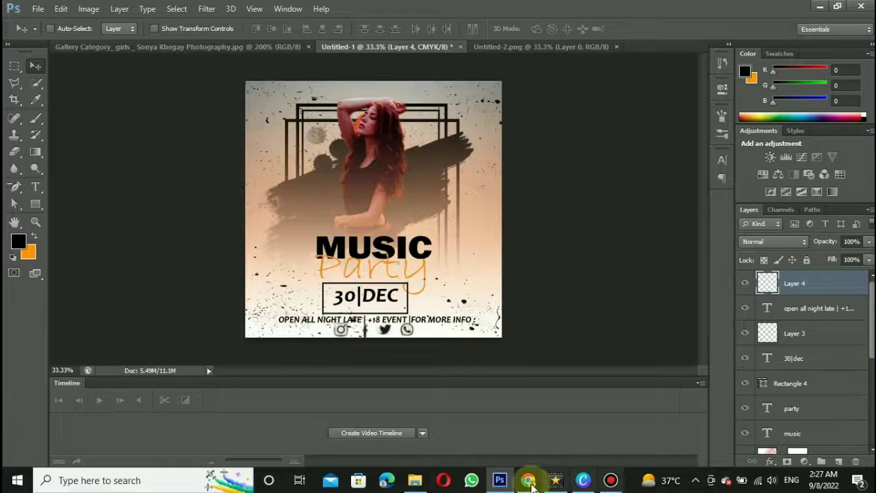
- Export the poster for web as a 1200 × 1200 px PNG-24 image named Untitled-1
left_click(38, 9)
left_click(77, 188)
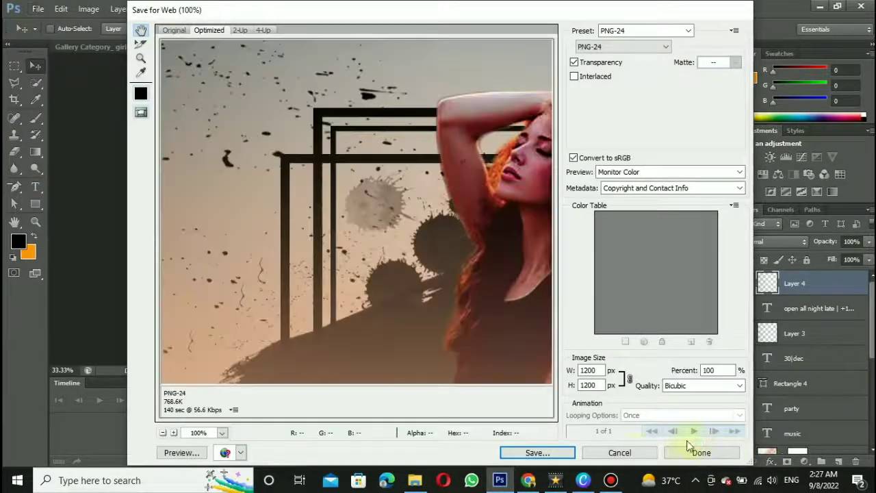
left_click(562, 453)
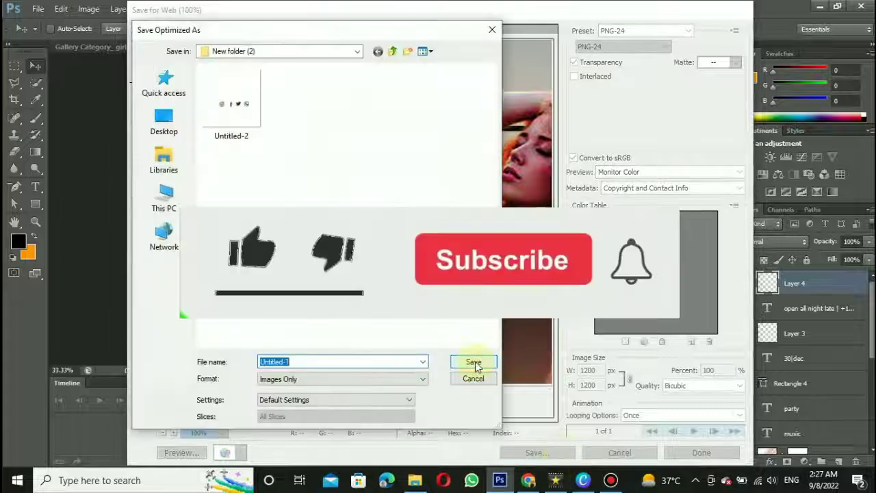
left_click(471, 363)
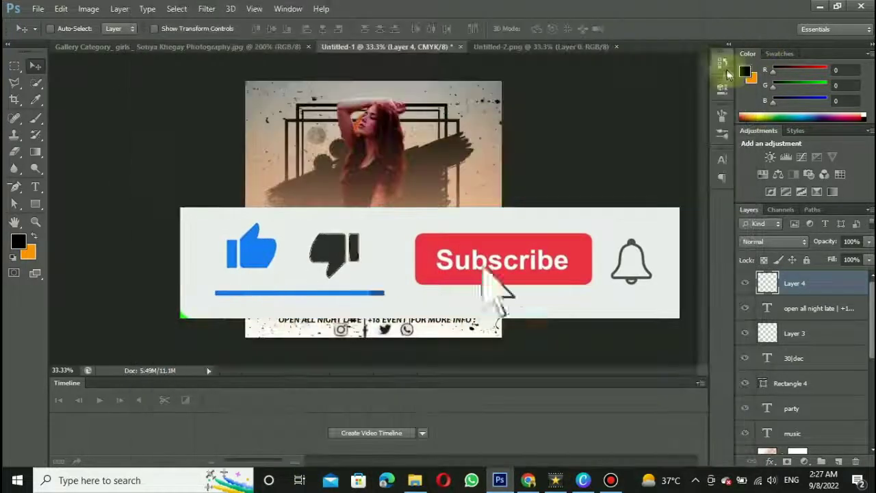
- Switch to File Explorer and open the exported Untitled-1 image in the Bandicam folder
left_click(820, 7)
double_click(623, 96)
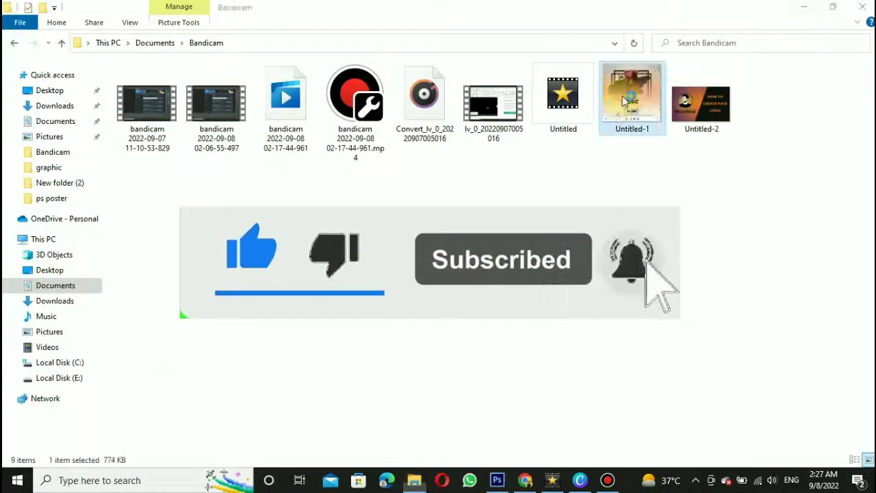